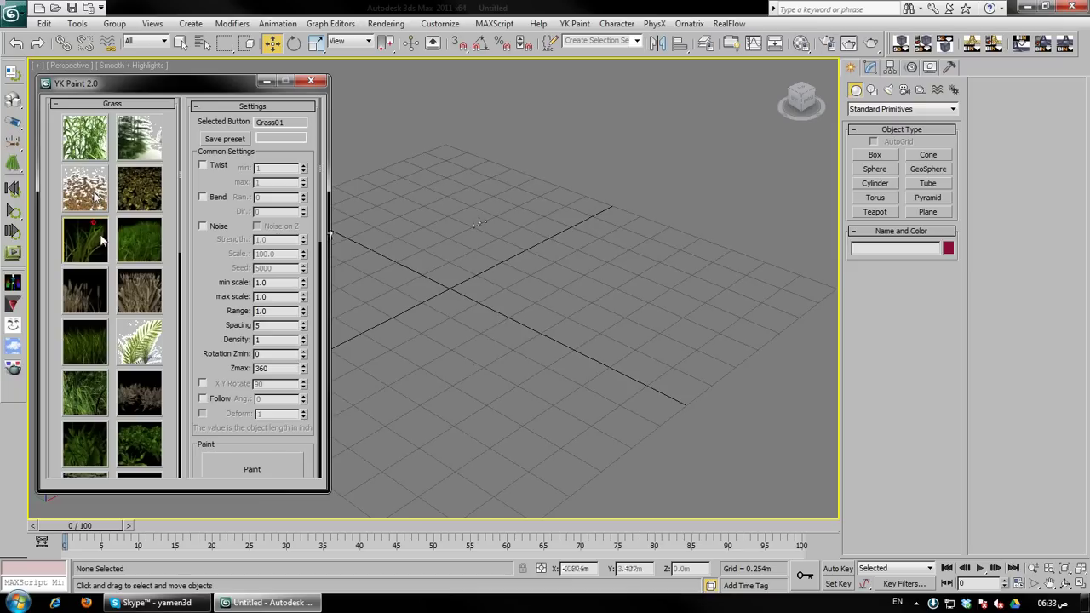
Paint a U-shaped strip of Grass01 with its preset settings across the middle of the grid
{"action": "left_click", "coordinate": [268, 469]}
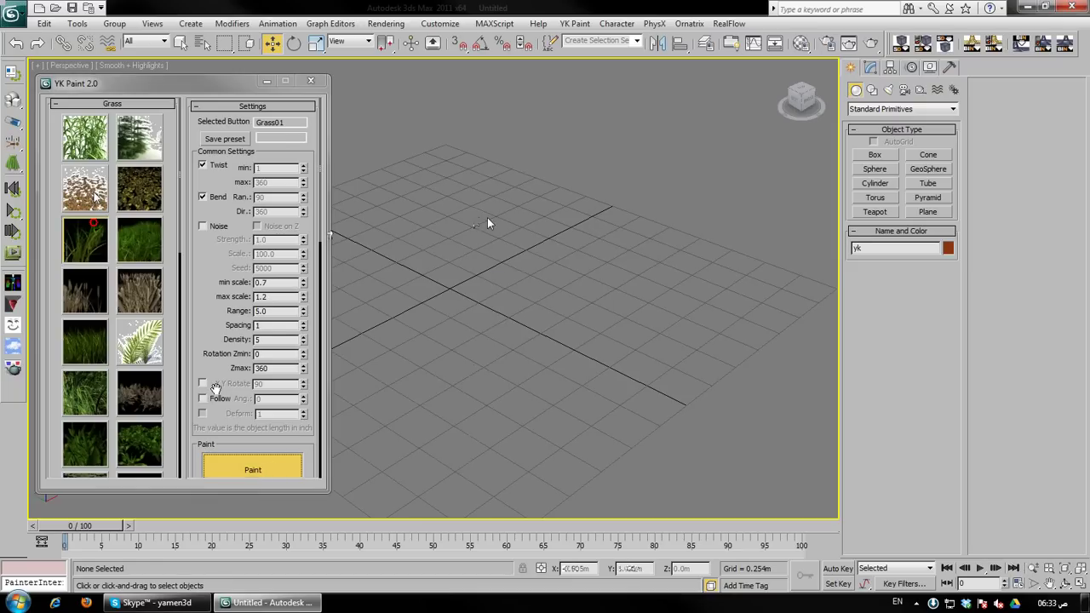
{"action": "mouse_move", "coordinate": [493, 204]}
{"action": "left_mouse_down"}
{"action": "mouse_move", "coordinate": [586, 243]}
{"action": "mouse_move", "coordinate": [596, 292]}
{"action": "mouse_move", "coordinate": [516, 286]}
{"action": "mouse_move", "coordinate": [550, 290]}
{"action": "mouse_move", "coordinate": [427, 248]}
{"action": "mouse_move", "coordinate": [511, 281]}
{"action": "mouse_move", "coordinate": [608, 250]}
{"action": "mouse_move", "coordinate": [502, 203]}
{"action": "left_mouse_up"}
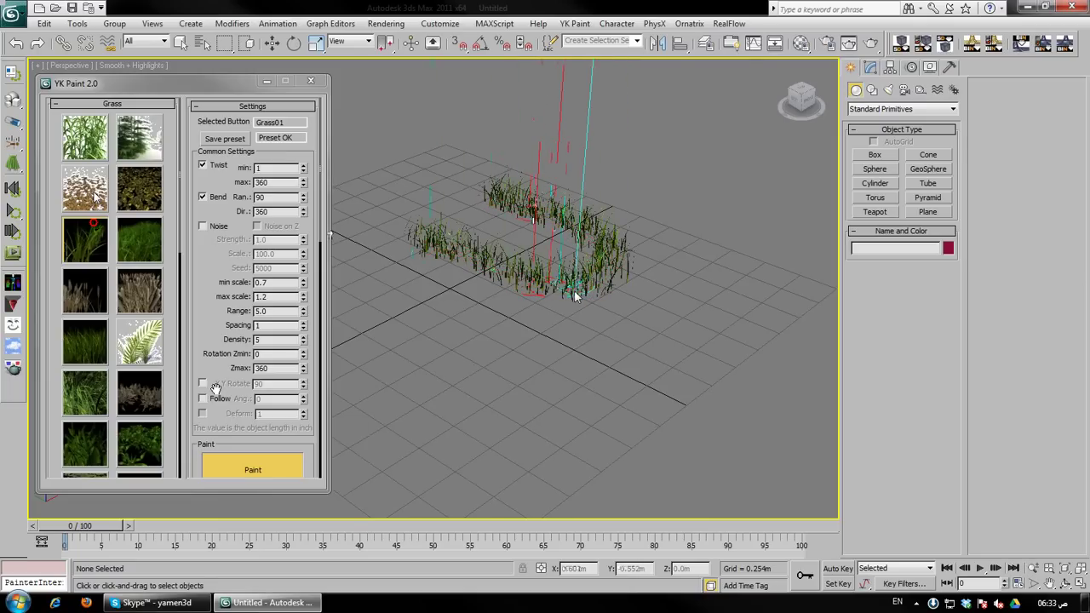
{"action": "mouse_move", "coordinate": [575, 290]}
{"action": "middle_mouse_down"}
{"action": "mouse_move", "coordinate": [561, 324]}
{"action": "mouse_move", "coordinate": [383, 170]}
{"action": "mouse_move", "coordinate": [262, 44]}
{"action": "middle_mouse_up"}
{"action": "scroll", "coordinate": [562, 325], "scroll_direction": "up", "scroll_amount": 2}
{"action": "scroll", "coordinate": [572, 338], "scroll_direction": "up", "scroll_amount": 3}
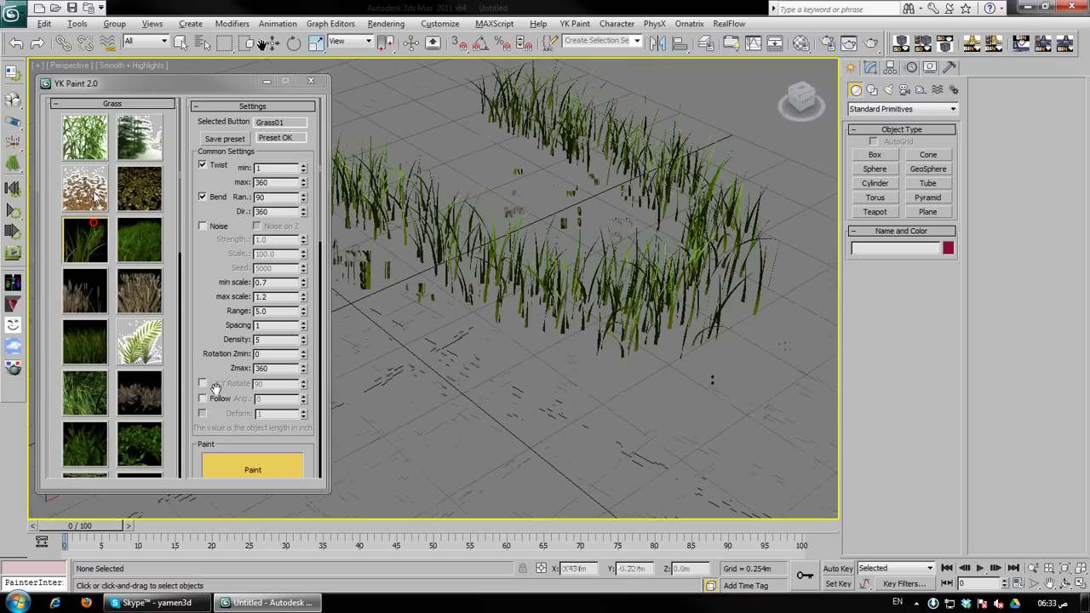
{"action": "middle_click_drag", "start_coordinate": [494, 257], "coordinate": [464, 262]}
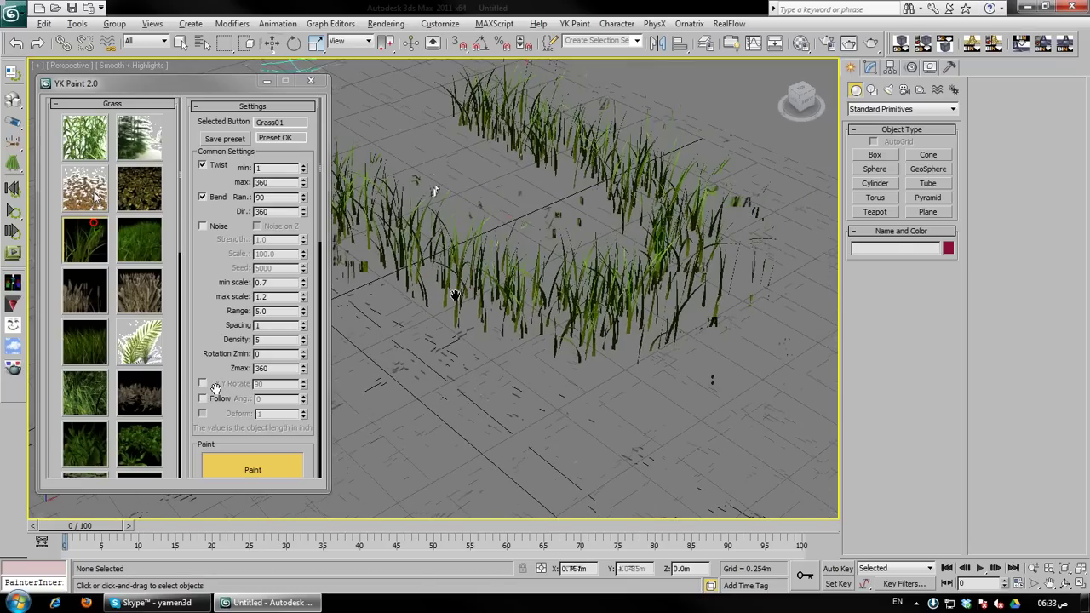
{"action": "scroll", "coordinate": [455, 293], "scroll_direction": "up", "scroll_amount": 4}
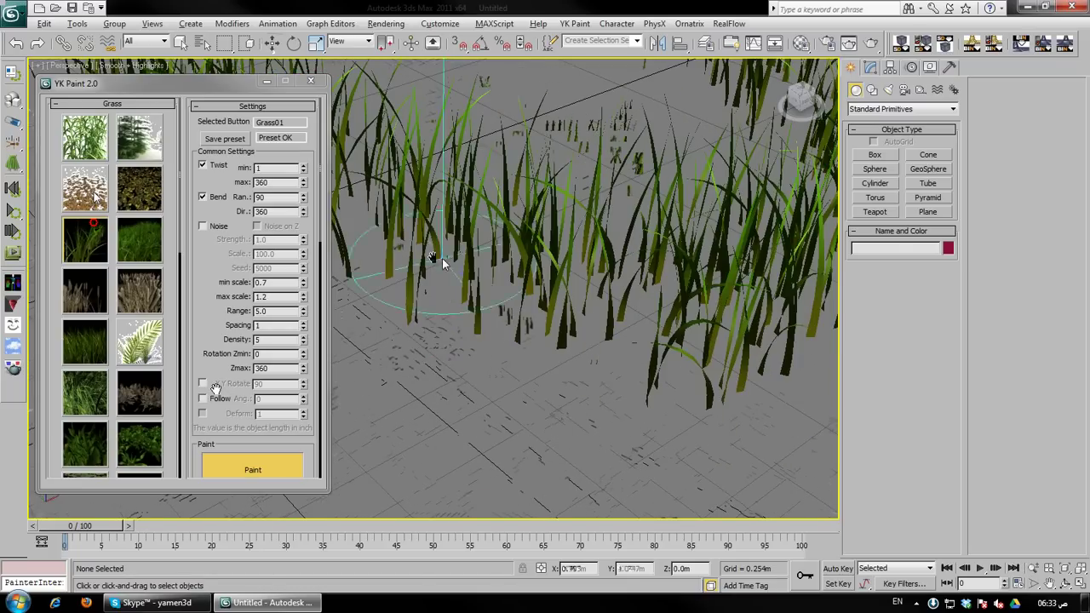
Show edged faces to inspect the mesh of the painted grass blades, and restore plain shading
{"action": "key", "text": "F4"}
{"action": "middle_click_drag", "start_coordinate": [478, 281], "coordinate": [613, 383]}
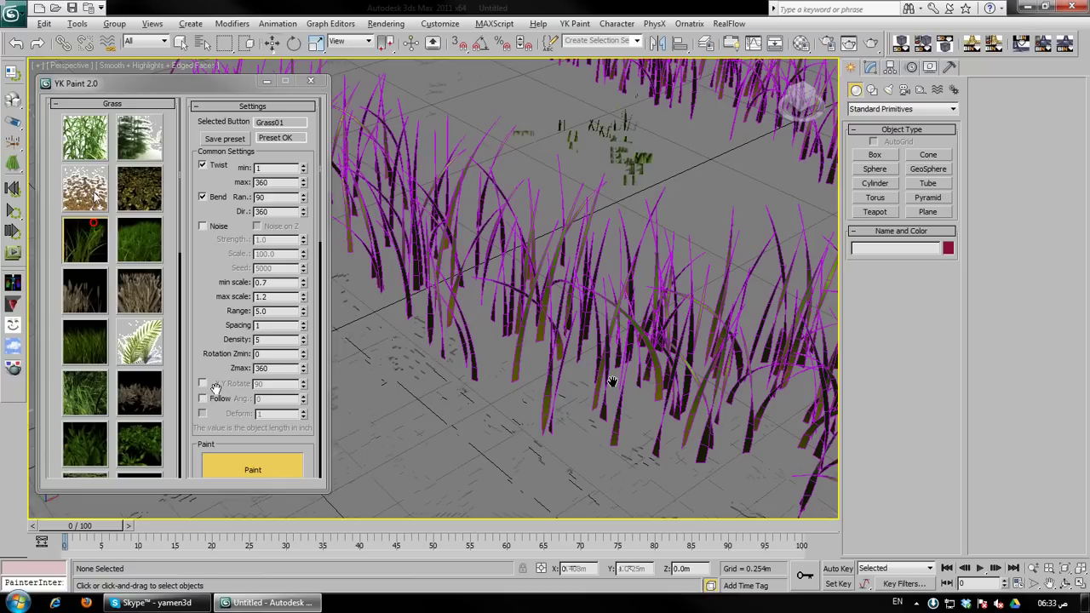
{"action": "key", "text": "F4"}
Stop painting and delete the painted U-shaped grass group
{"action": "left_click", "coordinate": [278, 43]}
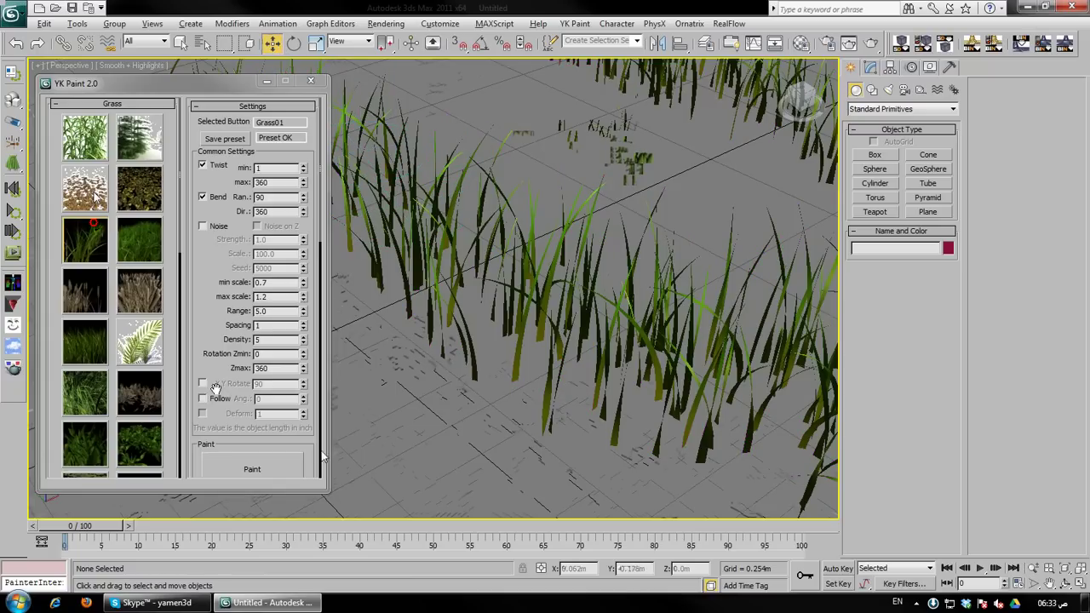
{"action": "left_click", "coordinate": [545, 300]}
{"action": "key", "text": "Delete"}
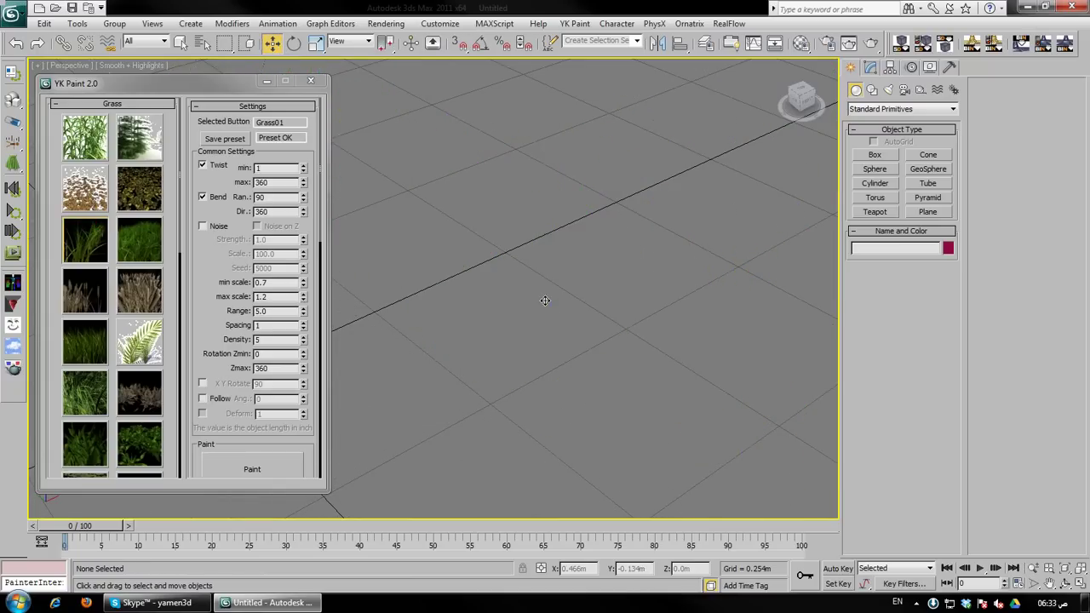
Start painting Grass01 again with the minimum twist set to 314, covering a strip near the grid's centre
{"action": "scroll", "coordinate": [629, 314], "scroll_direction": "down", "scroll_amount": 5}
{"action": "middle_click_drag", "start_coordinate": [533, 342], "coordinate": [751, 246]}
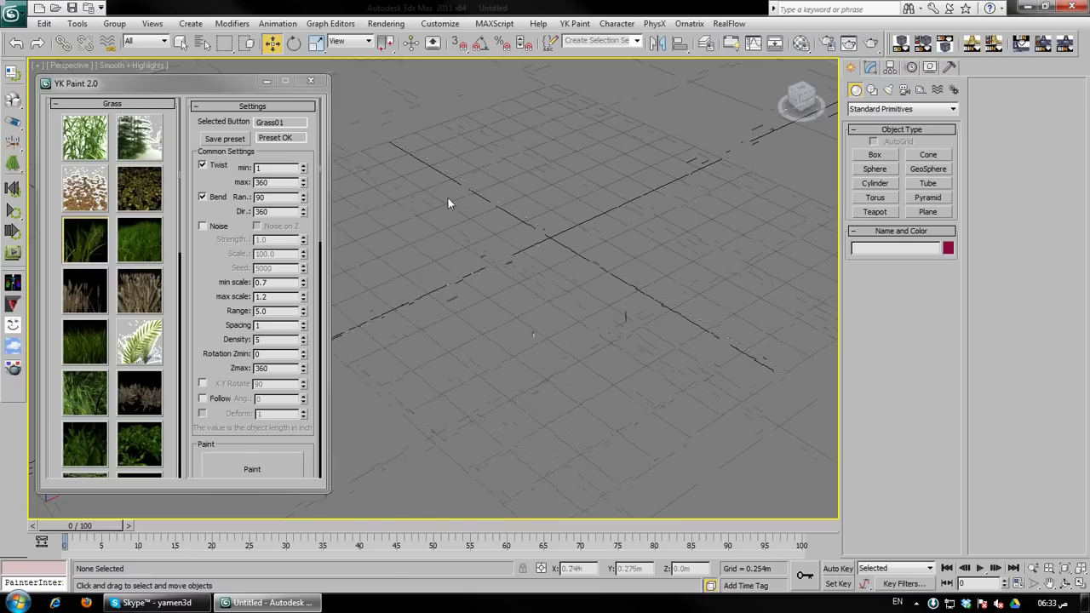
{"action": "left_click", "coordinate": [252, 469]}
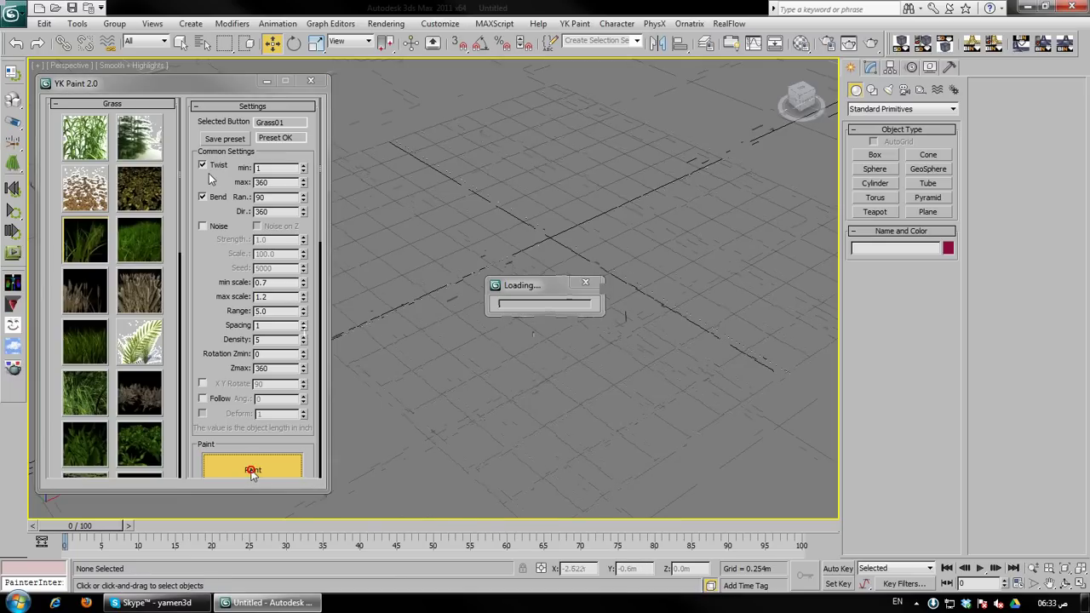
{"action": "left_click_drag", "start_coordinate": [303, 169], "coordinate": [303, 123]}
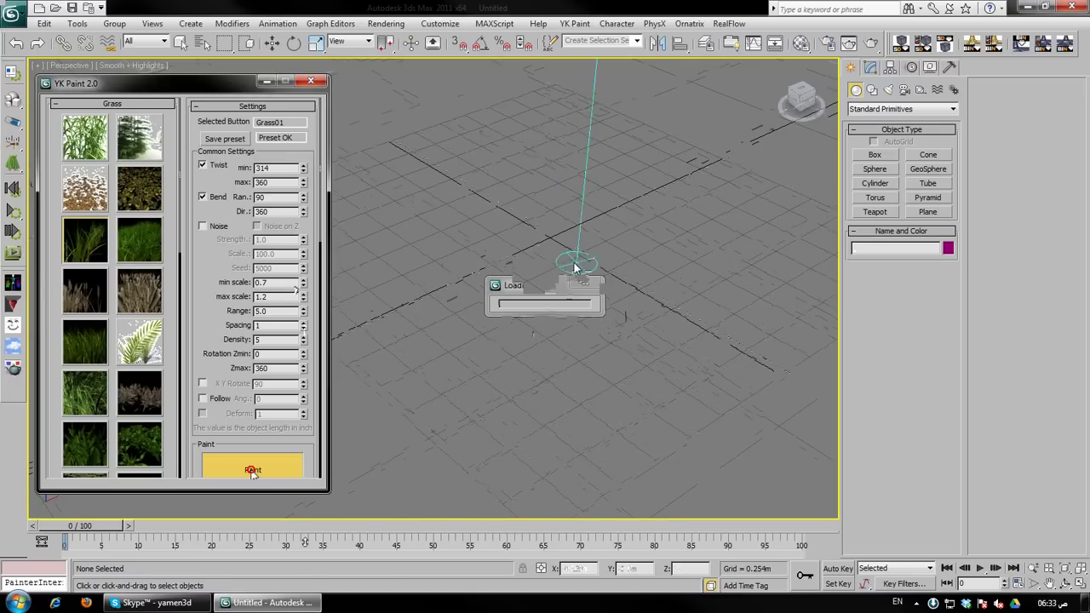
{"action": "mouse_move", "coordinate": [576, 262]}
{"action": "middle_mouse_down"}
{"action": "mouse_move", "coordinate": [532, 307]}
{"action": "mouse_move", "coordinate": [507, 311]}
{"action": "middle_mouse_up"}
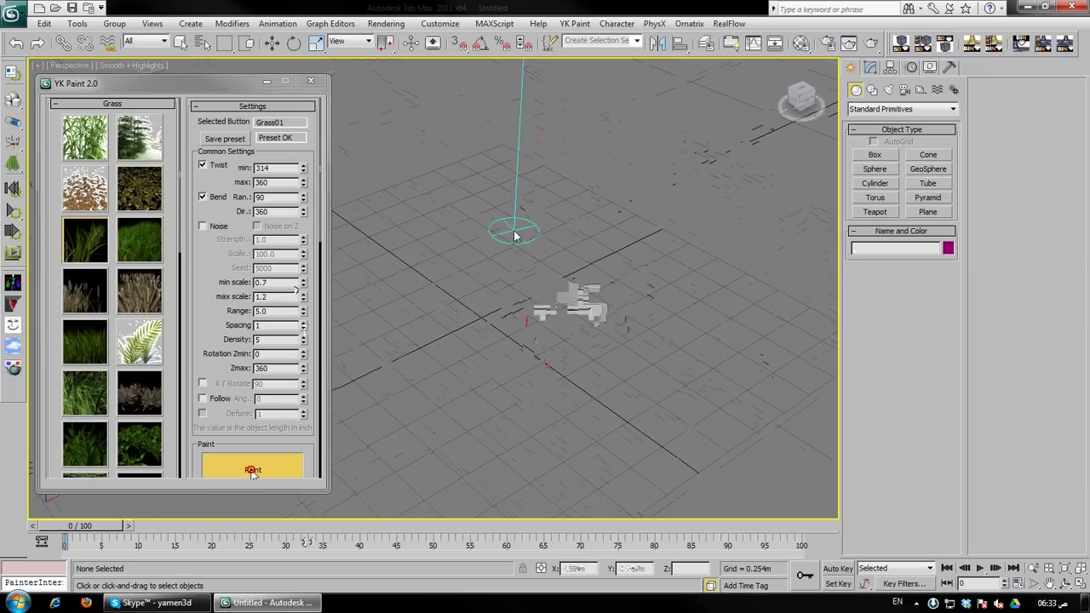
{"action": "mouse_move", "coordinate": [513, 235]}
{"action": "left_mouse_down"}
{"action": "mouse_move", "coordinate": [613, 324]}
{"action": "mouse_move", "coordinate": [561, 271]}
{"action": "left_mouse_up"}
{"action": "mouse_move", "coordinate": [589, 322]}
{"action": "middle_mouse_down"}
{"action": "mouse_move", "coordinate": [452, 318]}
{"action": "mouse_move", "coordinate": [481, 340]}
{"action": "middle_mouse_up"}
{"action": "scroll", "coordinate": [482, 342], "scroll_direction": "up", "scroll_amount": 2}
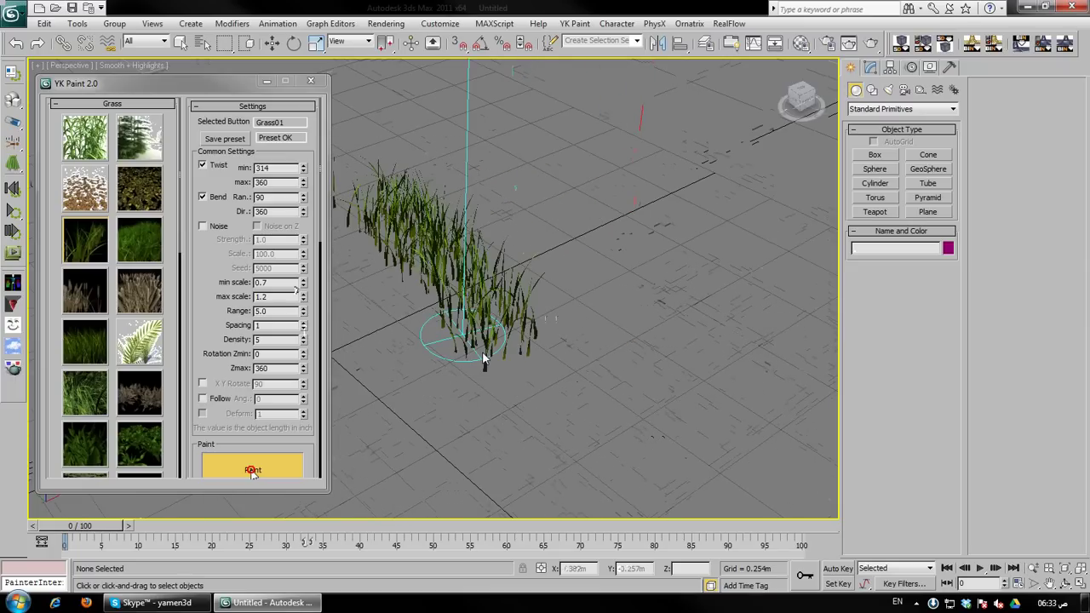
{"action": "scroll", "coordinate": [489, 379], "scroll_direction": "up", "scroll_amount": 4}
{"action": "middle_click_drag", "start_coordinate": [519, 396], "coordinate": [642, 381]}
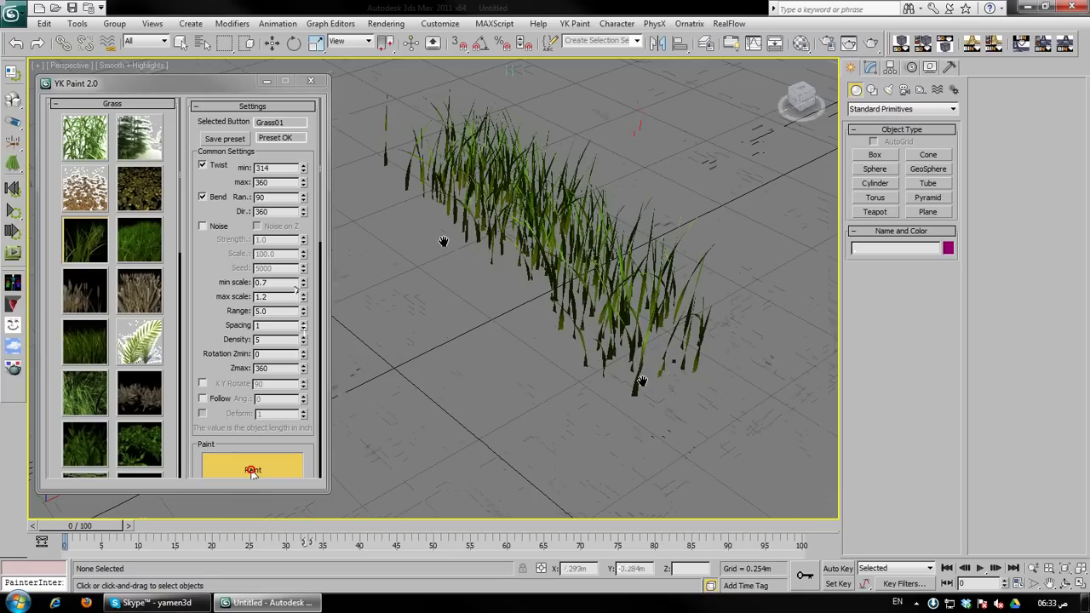
{"action": "left_click_drag", "start_coordinate": [443, 242], "coordinate": [533, 320]}
{"action": "scroll", "coordinate": [521, 373], "scroll_direction": "up", "scroll_amount": 2}
{"action": "mouse_move", "coordinate": [477, 373]}
{"action": "middle_mouse_down"}
{"action": "mouse_move", "coordinate": [719, 314]}
{"action": "mouse_move", "coordinate": [703, 309]}
{"action": "middle_mouse_up"}
Reset the minimum twist to 1 and paint another strip of grass beside the first
{"action": "right_click", "coordinate": [303, 171]}
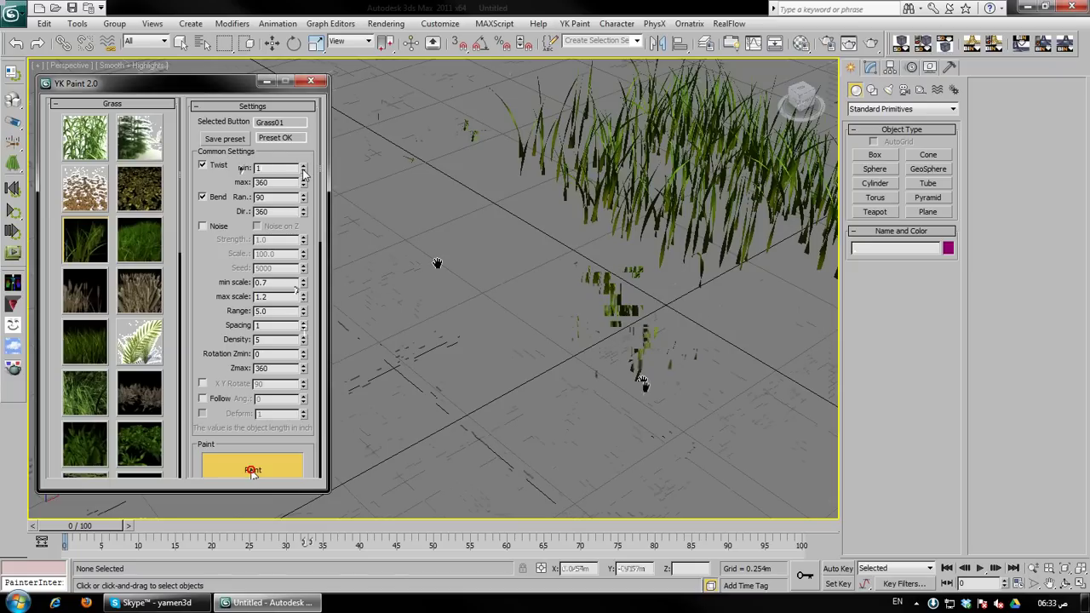
{"action": "left_click_drag", "start_coordinate": [454, 204], "coordinate": [667, 348]}
{"action": "mouse_move", "coordinate": [698, 315]}
{"action": "middle_mouse_down"}
{"action": "mouse_move", "coordinate": [499, 328]}
{"action": "mouse_move", "coordinate": [383, 224]}
{"action": "middle_mouse_up"}
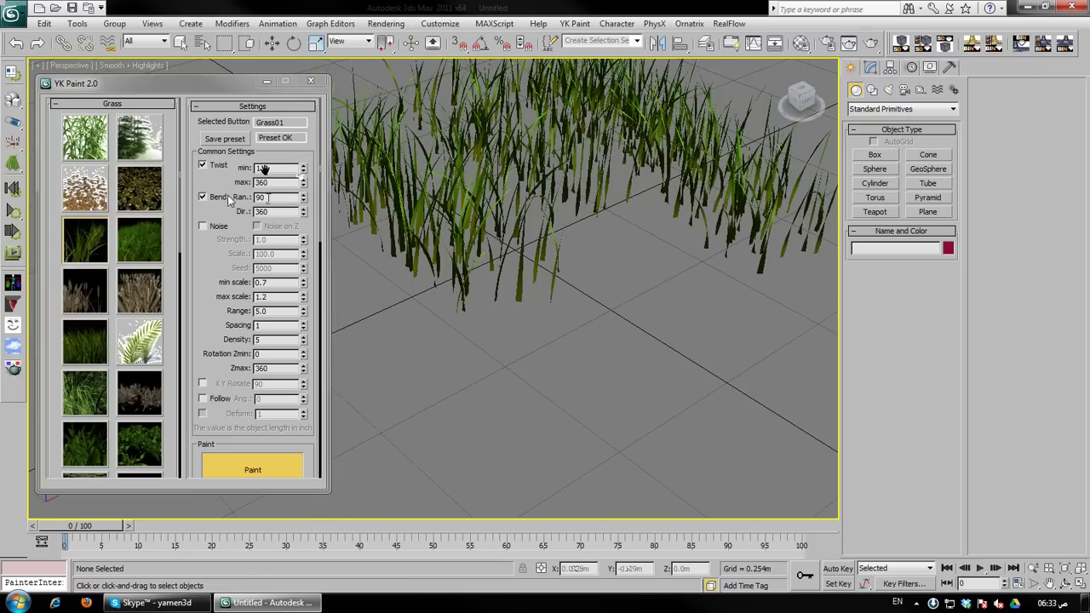
Disable Bend and paint a small patch of unbent grass next to the existing strips
{"action": "left_click", "coordinate": [221, 198]}
{"action": "left_click_drag", "start_coordinate": [670, 316], "coordinate": [684, 346]}
{"action": "middle_click_drag", "start_coordinate": [607, 395], "coordinate": [802, 335]}
Enable Bend again with its range at 210 and paint a patch of strongly curved grass in the empty area
{"action": "left_click", "coordinate": [212, 198]}
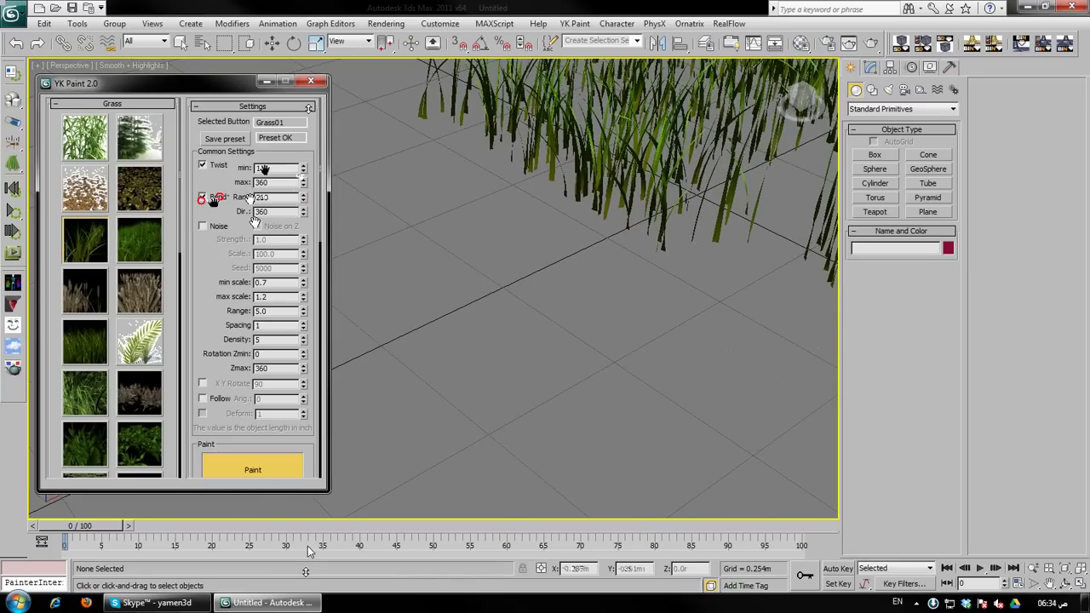
{"action": "mouse_move", "coordinate": [528, 269]}
{"action": "left_mouse_down"}
{"action": "mouse_move", "coordinate": [502, 299]}
{"action": "mouse_move", "coordinate": [569, 395]}
{"action": "mouse_move", "coordinate": [428, 377]}
{"action": "mouse_move", "coordinate": [681, 460]}
{"action": "left_mouse_up"}
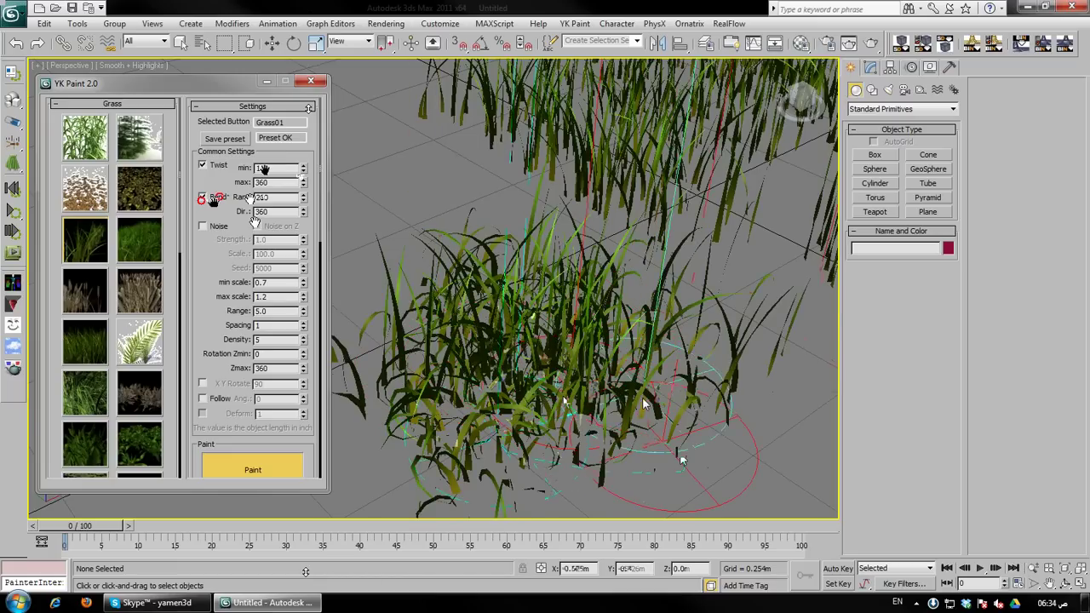
{"action": "middle_click_drag", "start_coordinate": [644, 404], "coordinate": [709, 293]}
{"action": "scroll", "coordinate": [338, 253], "scroll_direction": "down", "scroll_amount": 2}
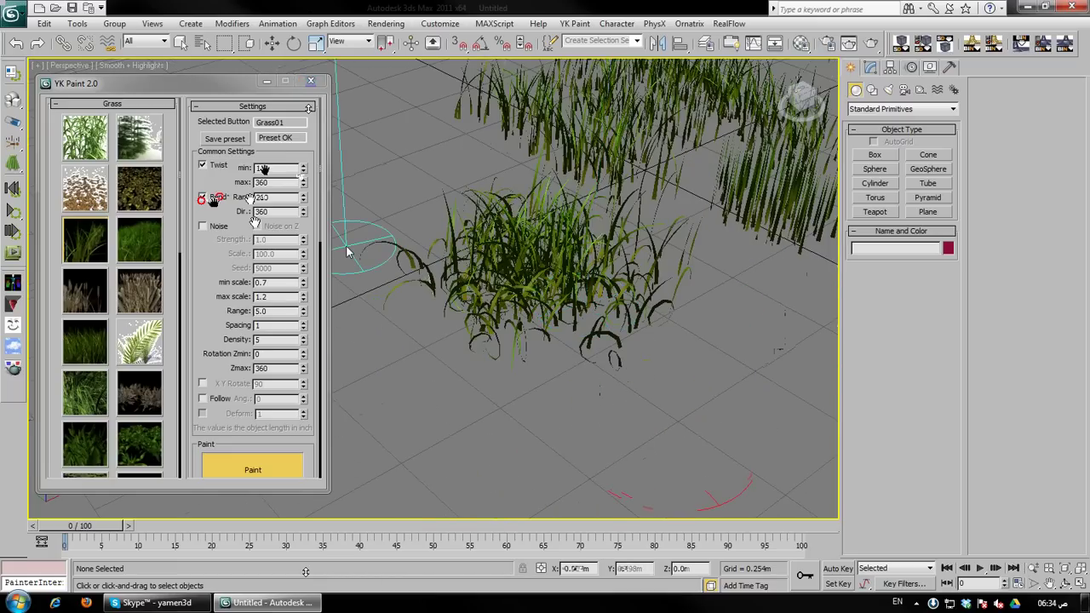
Set the bend direction to 0 and paint another curved patch beside the previous one
{"action": "mouse_move", "coordinate": [463, 337]}
{"action": "middle_mouse_down"}
{"action": "mouse_move", "coordinate": [504, 319]}
{"action": "mouse_move", "coordinate": [587, 319]}
{"action": "middle_mouse_up"}
{"action": "mouse_move", "coordinate": [546, 317]}
{"action": "left_mouse_down"}
{"action": "mouse_move", "coordinate": [553, 308]}
{"action": "mouse_move", "coordinate": [536, 303]}
{"action": "left_mouse_up"}
{"action": "right_click", "coordinate": [304, 213]}
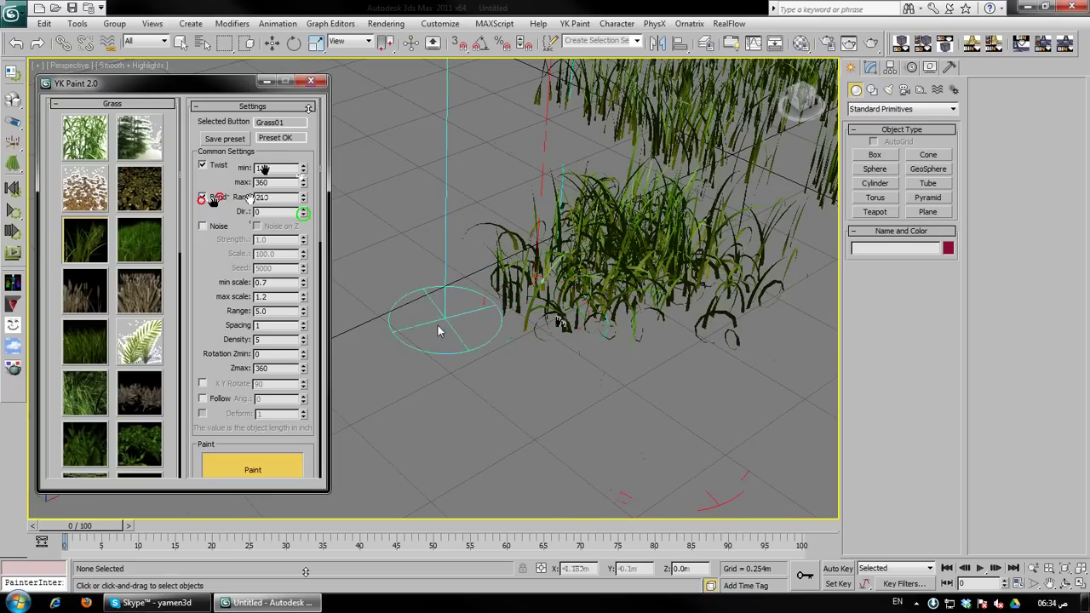
{"action": "mouse_move", "coordinate": [432, 331]}
{"action": "left_mouse_down"}
{"action": "mouse_move", "coordinate": [497, 409]}
{"action": "mouse_move", "coordinate": [487, 408]}
{"action": "mouse_move", "coordinate": [494, 428]}
{"action": "mouse_move", "coordinate": [487, 397]}
{"action": "mouse_move", "coordinate": [557, 455]}
{"action": "mouse_move", "coordinate": [527, 432]}
{"action": "mouse_move", "coordinate": [539, 447]}
{"action": "left_mouse_up"}
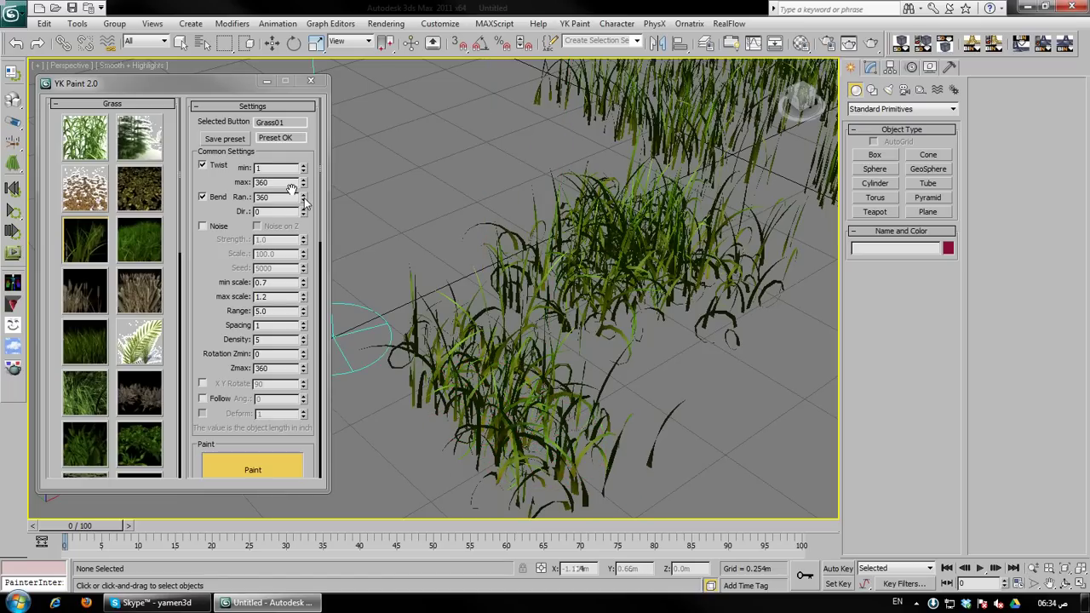
Set the bend range to 360 and the bend direction to 252
{"action": "left_click_drag", "start_coordinate": [305, 213], "coordinate": [298, 42]}
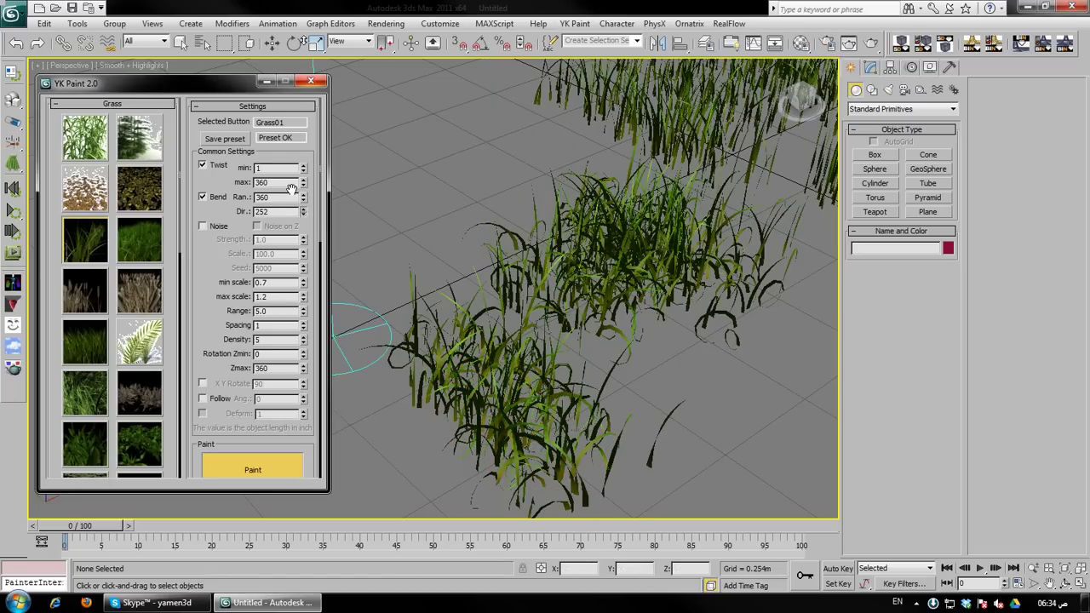
{"action": "middle_click_drag", "start_coordinate": [481, 330], "coordinate": [415, 337]}
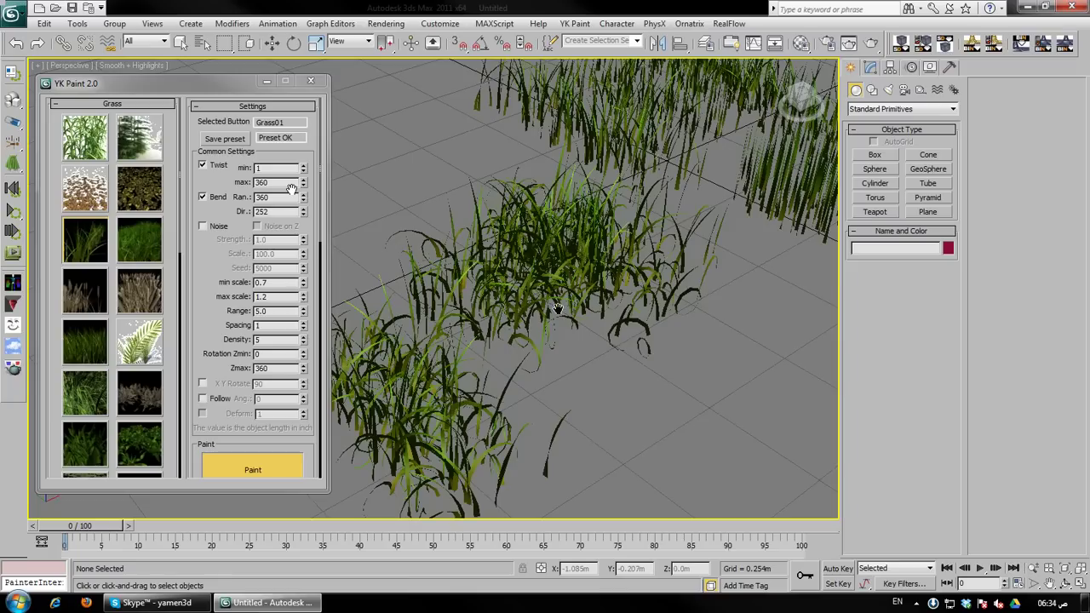
{"action": "scroll", "coordinate": [550, 311], "scroll_direction": "down", "scroll_amount": 3}
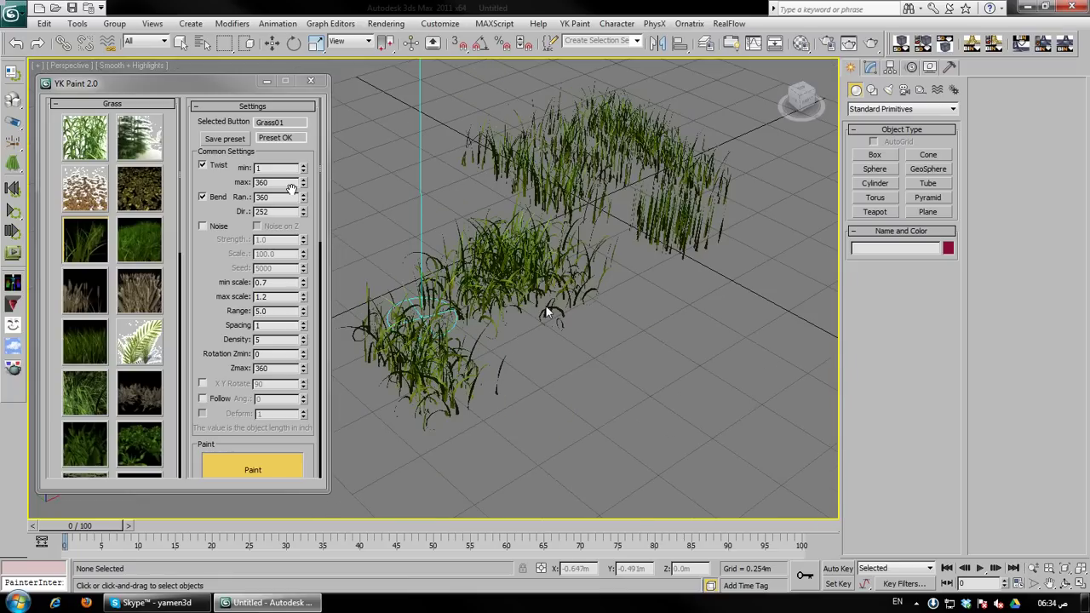
Stop painting, select the whole painted grass group and delete it
{"action": "left_click", "coordinate": [271, 43]}
{"action": "middle_click_drag", "start_coordinate": [611, 241], "coordinate": [622, 246]}
{"action": "left_click", "coordinate": [620, 248]}
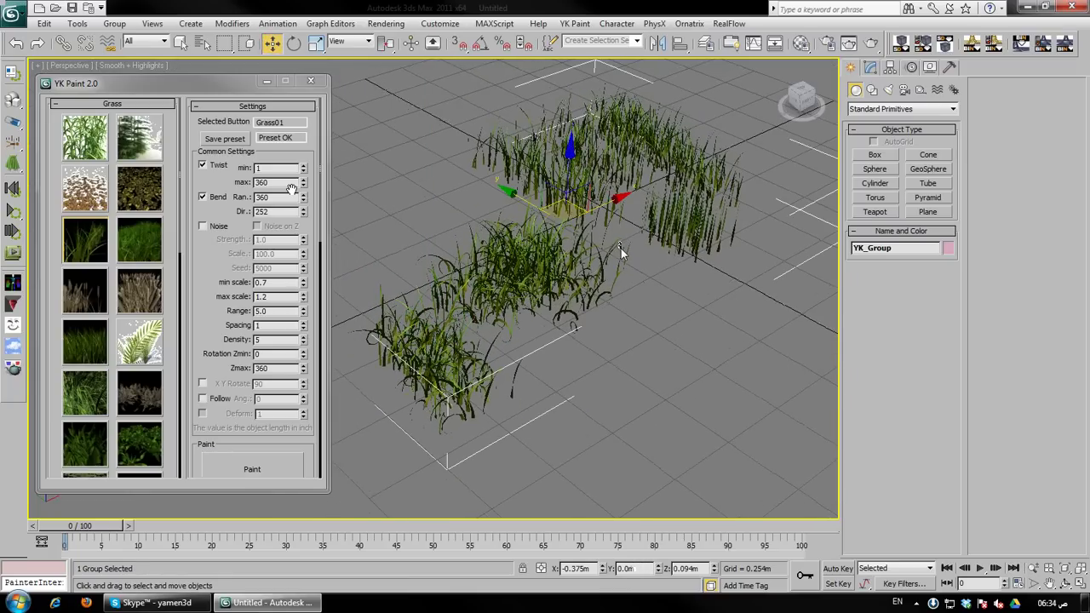
{"action": "key", "text": "Delete"}
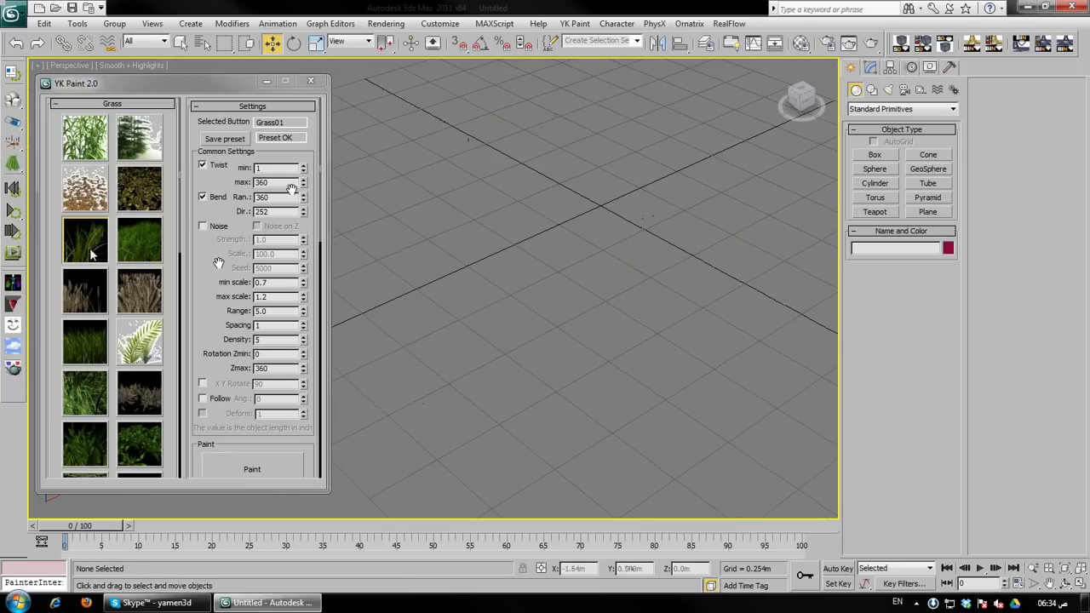
Reload the Grass01 preset and paint a small patch of grass at the grid's centre
{"action": "left_click", "coordinate": [91, 253]}
{"action": "left_click", "coordinate": [270, 467]}
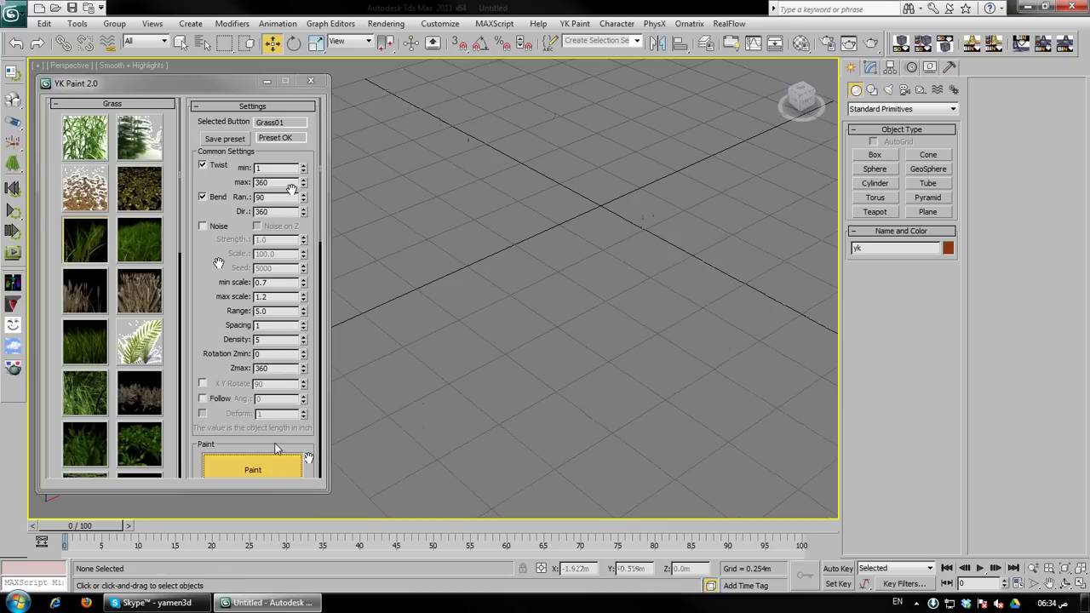
{"action": "mouse_move", "coordinate": [601, 207]}
{"action": "left_mouse_down"}
{"action": "mouse_move", "coordinate": [617, 215]}
{"action": "mouse_move", "coordinate": [617, 236]}
{"action": "left_mouse_up"}
{"action": "middle_click_drag", "start_coordinate": [618, 272], "coordinate": [516, 302]}
Increase the maximum scale and paint a clump of much larger grass beside the small patch
{"action": "scroll", "coordinate": [516, 308], "scroll_direction": "up", "scroll_amount": 3}
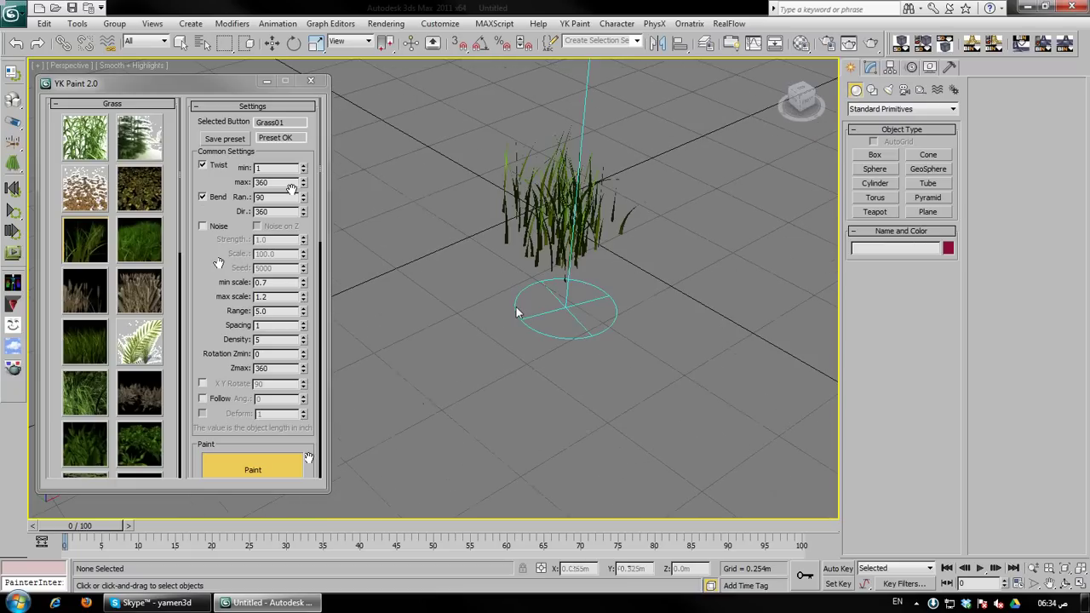
{"action": "scroll", "coordinate": [520, 316], "scroll_direction": "up", "scroll_amount": 3}
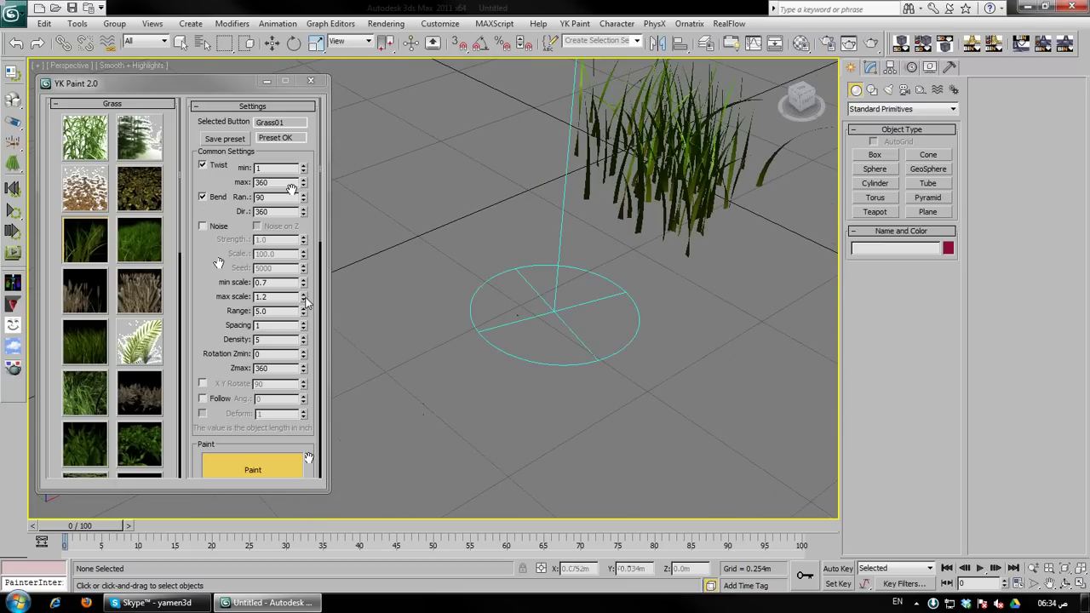
{"action": "left_click_drag", "start_coordinate": [305, 297], "coordinate": [304, 281]}
{"action": "left_click_drag", "start_coordinate": [428, 272], "coordinate": [458, 306]}
Set the minimum scale to 0.4 and the maximum scale to 0.7, and paint a patch of smaller grass
{"action": "left_click_drag", "start_coordinate": [305, 298], "coordinate": [306, 312]}
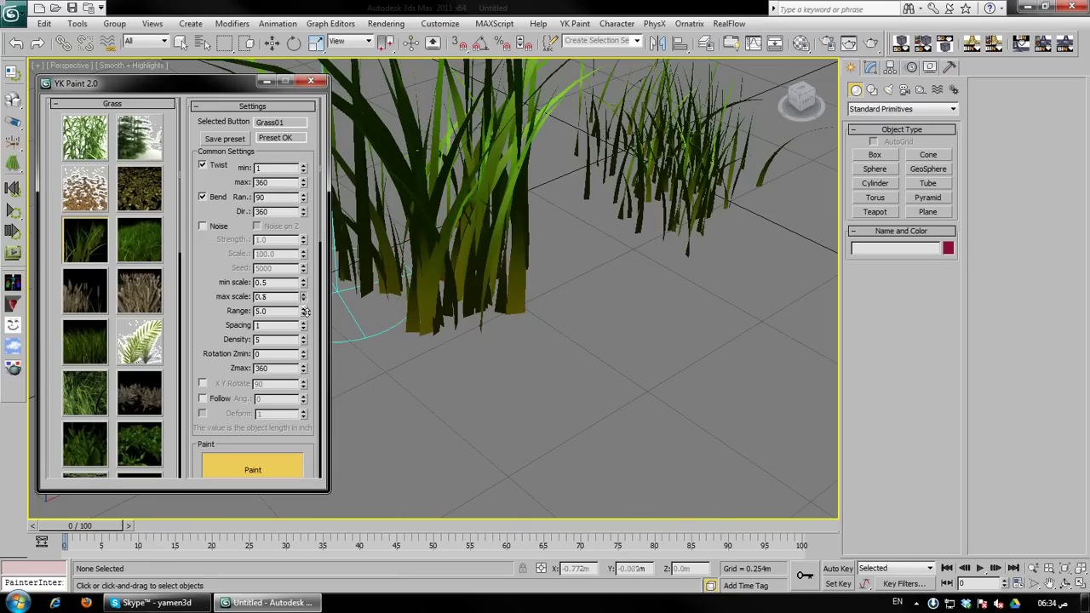
{"action": "mouse_move", "coordinate": [624, 349]}
{"action": "left_mouse_down"}
{"action": "mouse_move", "coordinate": [678, 372]}
{"action": "mouse_move", "coordinate": [673, 396]}
{"action": "mouse_move", "coordinate": [662, 389]}
{"action": "left_mouse_up"}
{"action": "mouse_move", "coordinate": [573, 416]}
{"action": "middle_mouse_down"}
{"action": "mouse_move", "coordinate": [689, 335]}
{"action": "mouse_move", "coordinate": [690, 271]}
{"action": "mouse_move", "coordinate": [543, 320]}
{"action": "middle_mouse_up"}
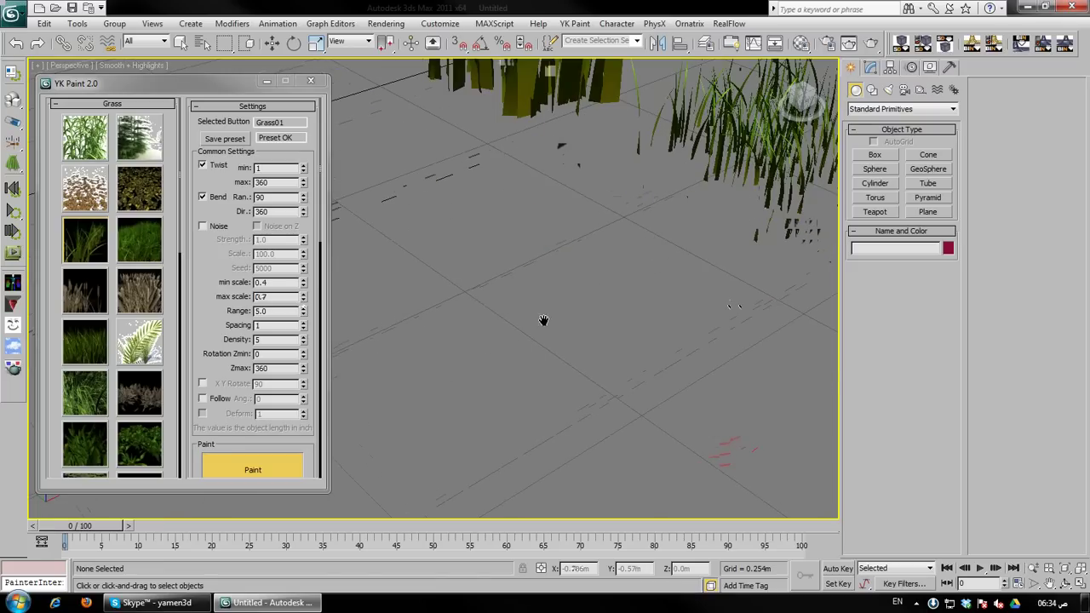
Set the brush range to 0.0 and paint grass along a narrow stroke in the empty area
{"action": "right_click", "coordinate": [304, 314]}
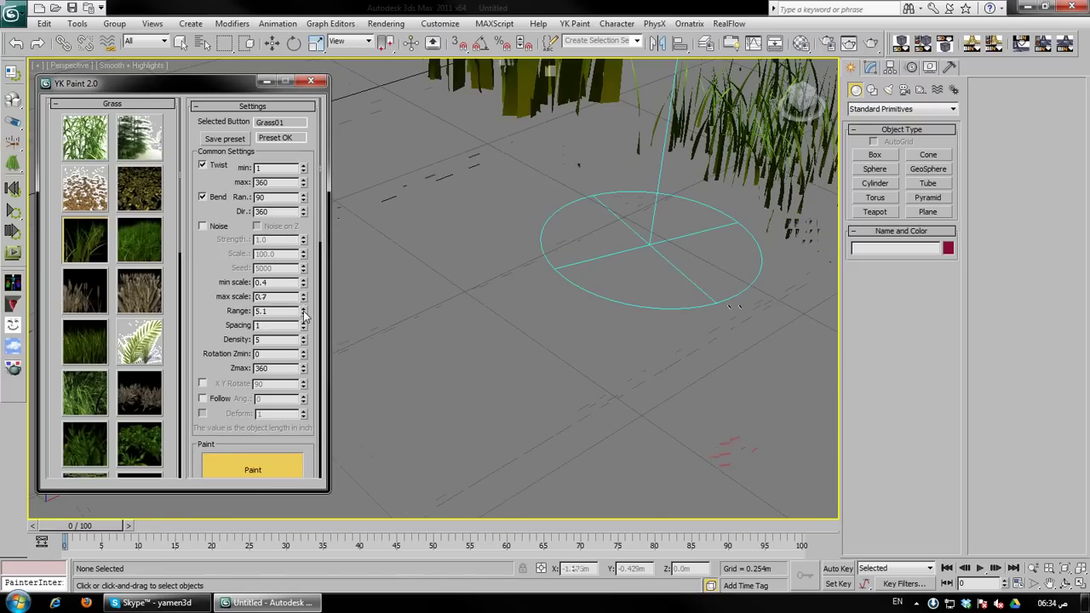
{"action": "left_click", "coordinate": [554, 284]}
{"action": "mouse_move", "coordinate": [588, 311]}
{"action": "left_mouse_down"}
{"action": "mouse_move", "coordinate": [516, 404]}
{"action": "mouse_move", "coordinate": [584, 422]}
{"action": "mouse_move", "coordinate": [651, 466]}
{"action": "left_mouse_up"}
Set the spacing to 10 and paint a line of separated grass tufts across the empty area
{"action": "middle_click_drag", "start_coordinate": [469, 394], "coordinate": [433, 279]}
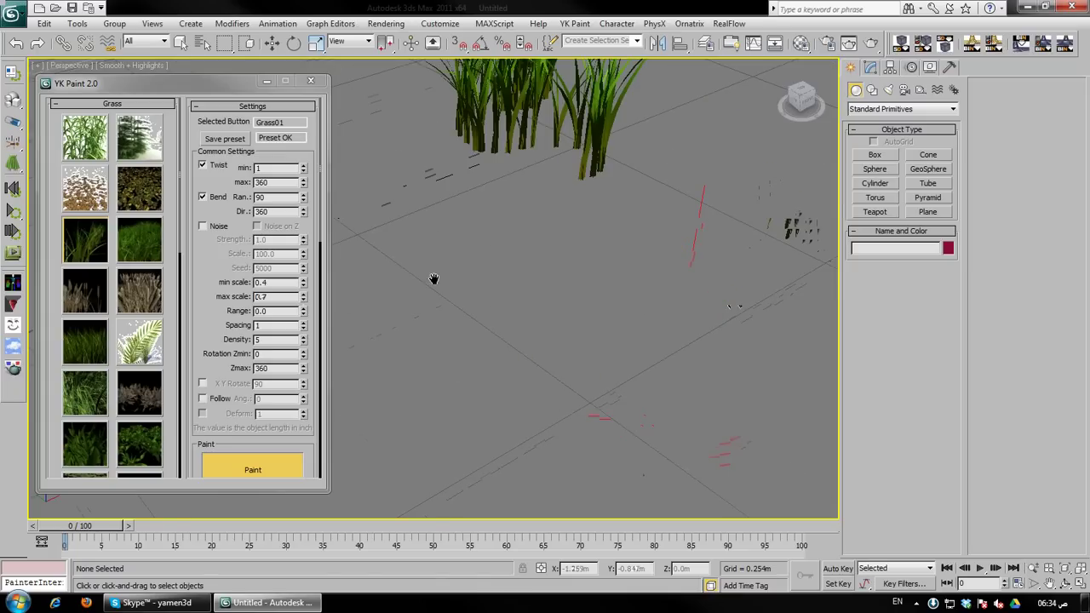
{"action": "left_click", "coordinate": [304, 324]}
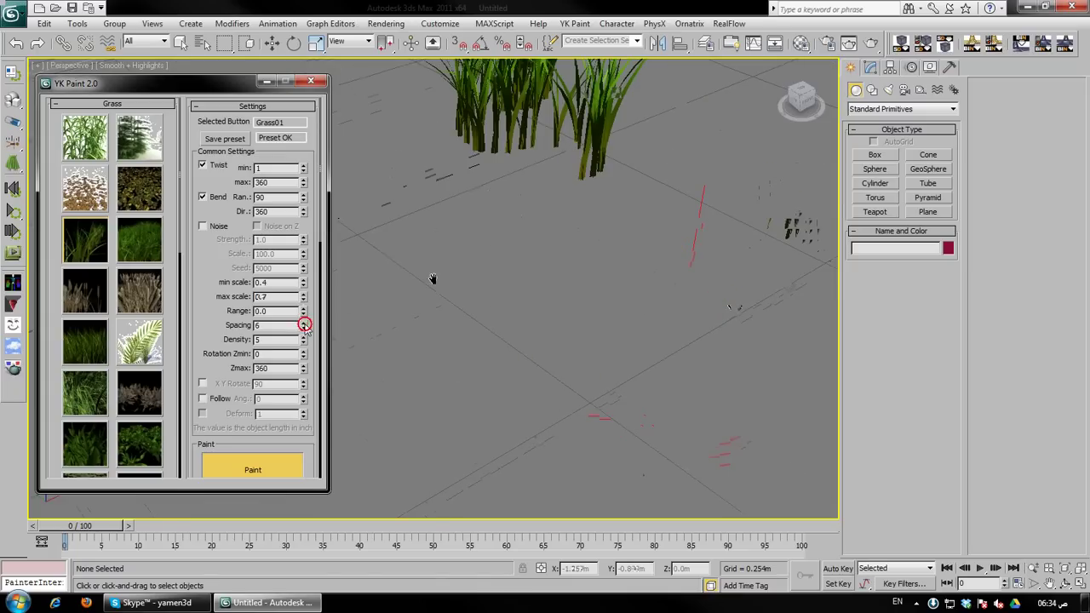
{"action": "mouse_move", "coordinate": [770, 257]}
{"action": "left_mouse_down"}
{"action": "mouse_move", "coordinate": [515, 339]}
{"action": "mouse_move", "coordinate": [492, 385]}
{"action": "left_mouse_up"}
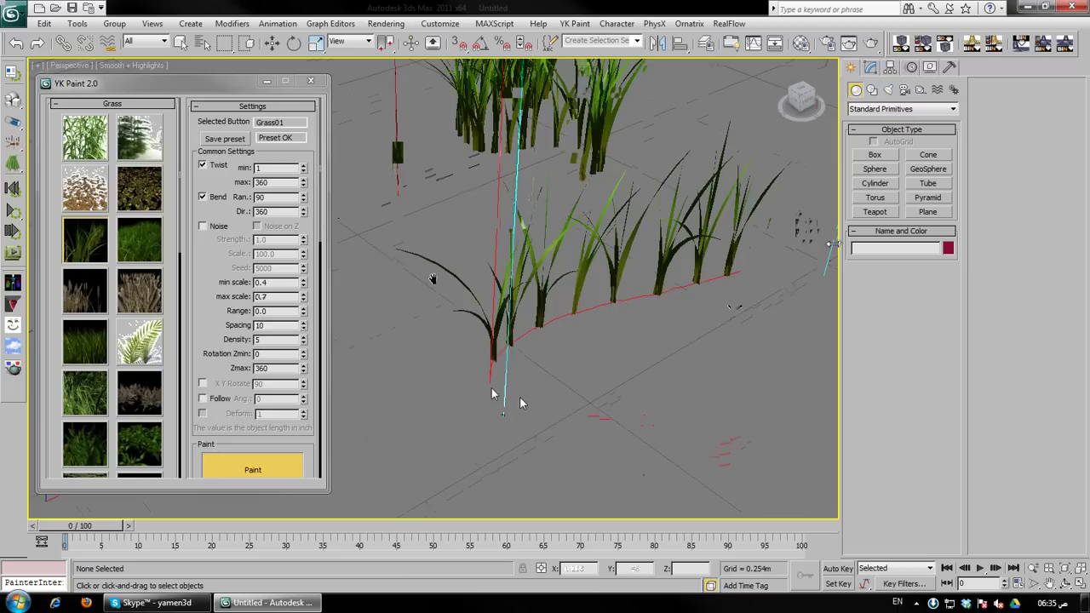
Set the density to 1 and paint several strokes of sparse single grass blades in the empty area
{"action": "mouse_move", "coordinate": [553, 383]}
{"action": "middle_mouse_down"}
{"action": "mouse_move", "coordinate": [583, 342]}
{"action": "mouse_move", "coordinate": [571, 325]}
{"action": "mouse_move", "coordinate": [509, 335]}
{"action": "mouse_move", "coordinate": [446, 448]}
{"action": "mouse_move", "coordinate": [569, 308]}
{"action": "middle_mouse_up"}
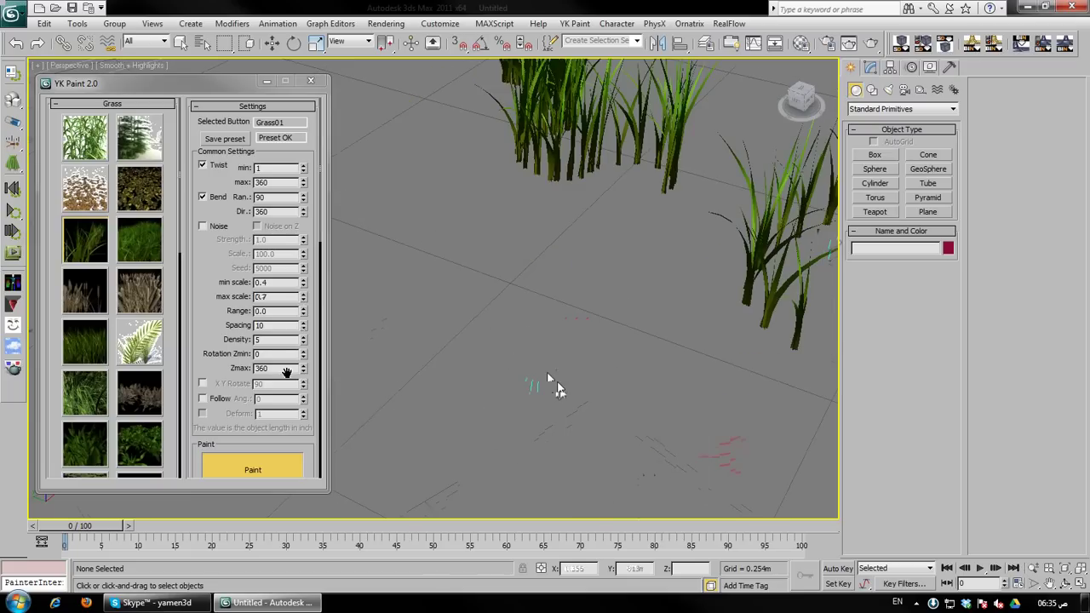
{"action": "right_click", "coordinate": [303, 340]}
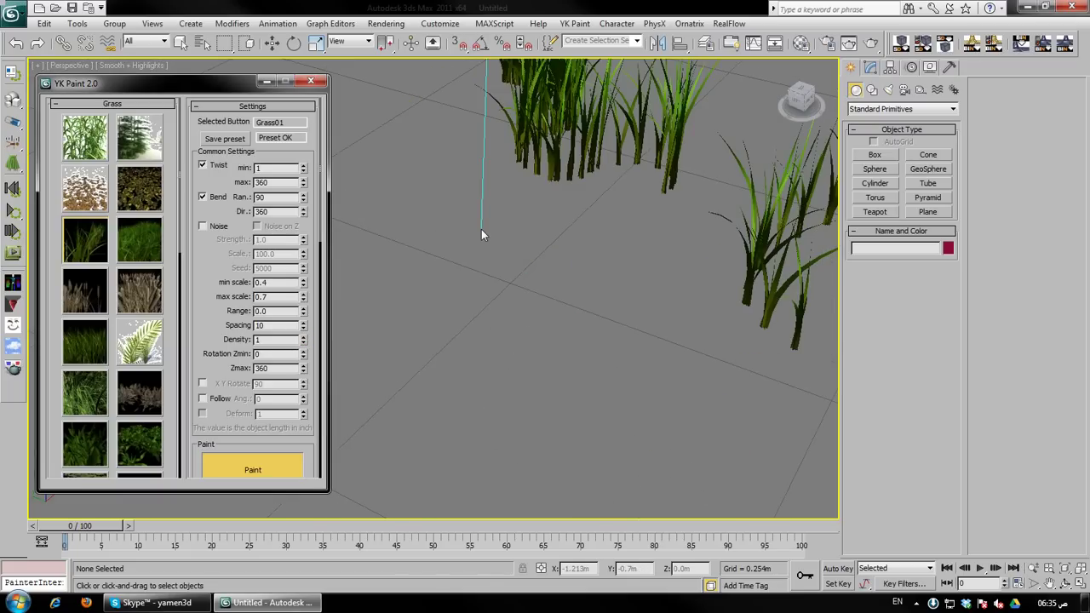
{"action": "mouse_move", "coordinate": [481, 229]}
{"action": "left_mouse_down"}
{"action": "mouse_move", "coordinate": [495, 287]}
{"action": "mouse_move", "coordinate": [441, 325]}
{"action": "left_mouse_up"}
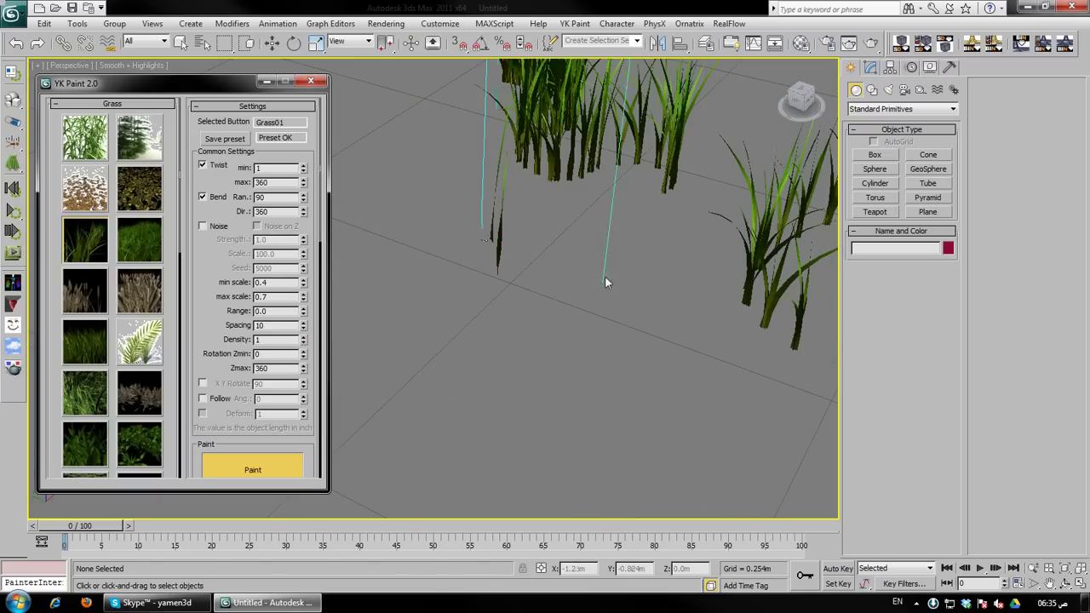
{"action": "middle_click_drag", "start_coordinate": [604, 276], "coordinate": [606, 283], "text": "alt"}
{"action": "left_click_drag", "start_coordinate": [508, 213], "coordinate": [664, 277]}
{"action": "mouse_move", "coordinate": [637, 322]}
{"action": "left_mouse_down"}
{"action": "mouse_move", "coordinate": [518, 389]}
{"action": "mouse_move", "coordinate": [661, 396]}
{"action": "mouse_move", "coordinate": [702, 429]}
{"action": "left_mouse_up"}
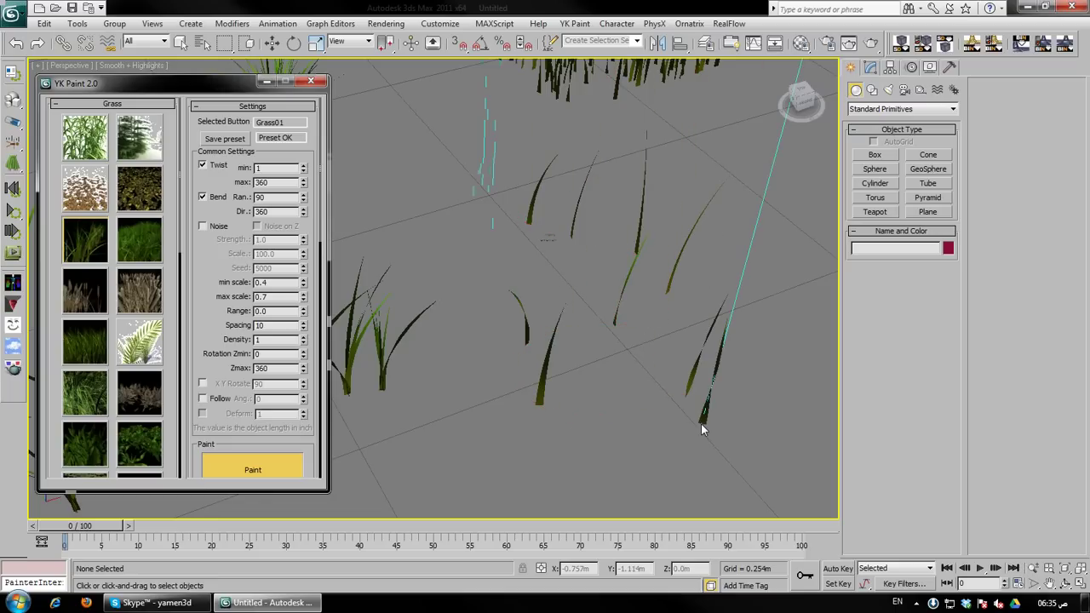
Set the spacing to 0 and paint a winding stroke of closely placed grass among the sparse blades
{"action": "right_click", "coordinate": [305, 328]}
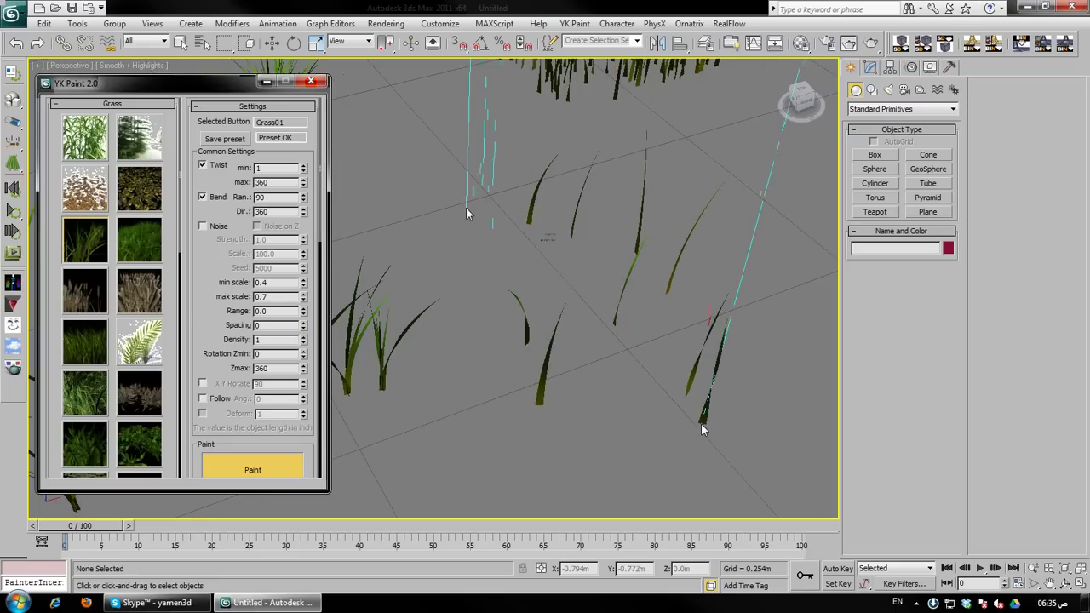
{"action": "mouse_move", "coordinate": [466, 209]}
{"action": "left_mouse_down"}
{"action": "mouse_move", "coordinate": [447, 286]}
{"action": "mouse_move", "coordinate": [530, 303]}
{"action": "mouse_move", "coordinate": [590, 333]}
{"action": "mouse_move", "coordinate": [555, 444]}
{"action": "mouse_move", "coordinate": [509, 478]}
{"action": "left_mouse_up"}
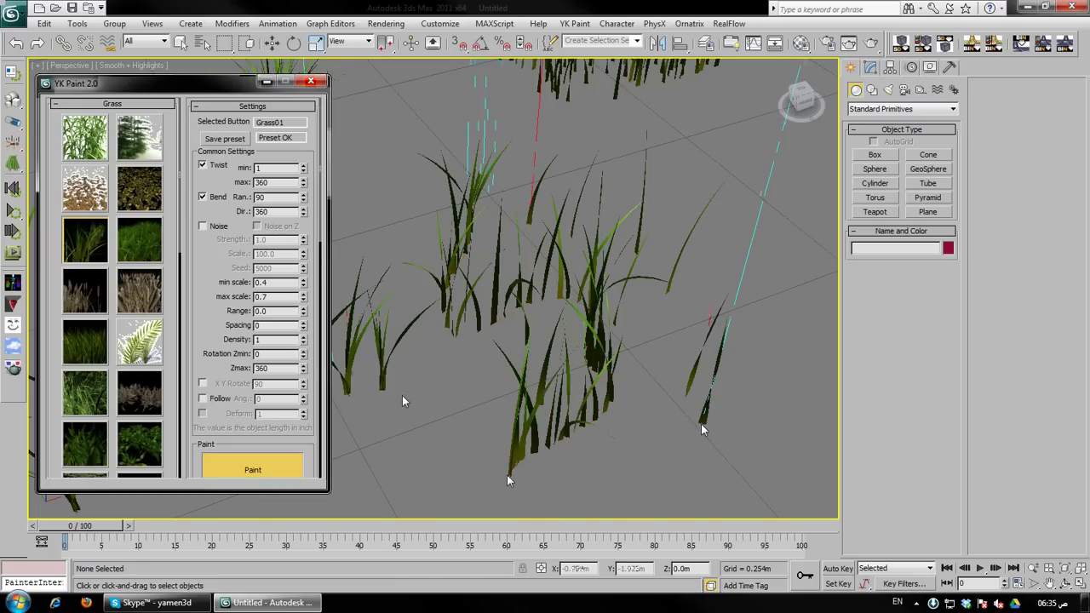
{"action": "middle_click_drag", "start_coordinate": [489, 404], "coordinate": [465, 366]}
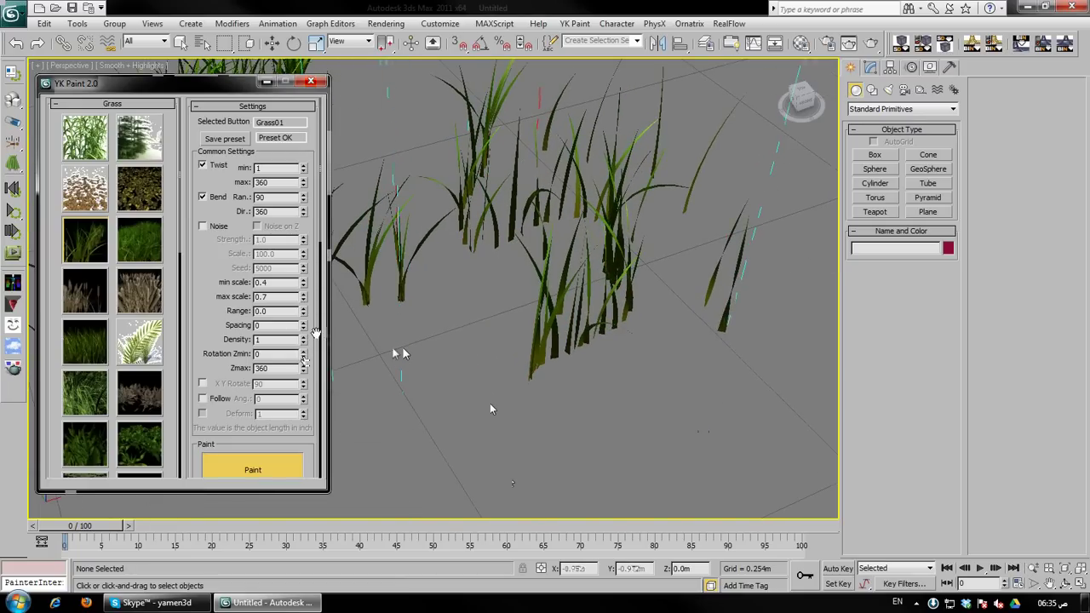
Set the brush range to 2.1 and paint a short stroke of grass in front of the existing clumps
{"action": "left_click_drag", "start_coordinate": [304, 310], "coordinate": [304, 296]}
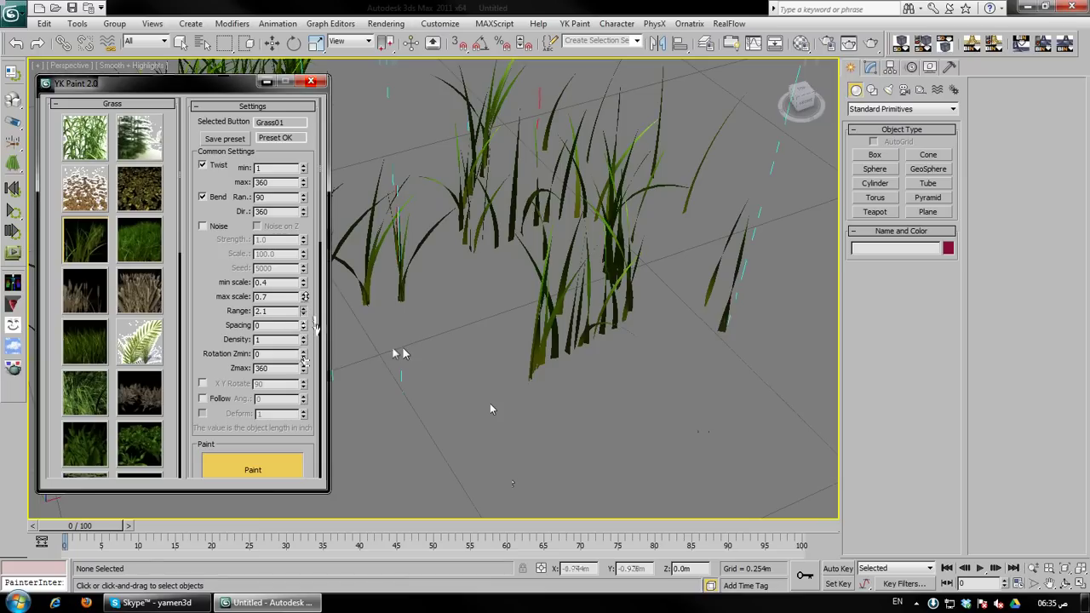
{"action": "mouse_move", "coordinate": [473, 346]}
{"action": "left_mouse_down"}
{"action": "mouse_move", "coordinate": [452, 406]}
{"action": "mouse_move", "coordinate": [470, 401]}
{"action": "left_mouse_up"}
{"action": "scroll", "coordinate": [480, 399], "scroll_direction": "down", "scroll_amount": 4}
{"action": "middle_click_drag", "start_coordinate": [457, 397], "coordinate": [476, 375]}
Reset the brush range to 0.0, enable Follow, and paint curved strokes of grass aligned to the stroke direction
{"action": "right_click", "coordinate": [304, 313]}
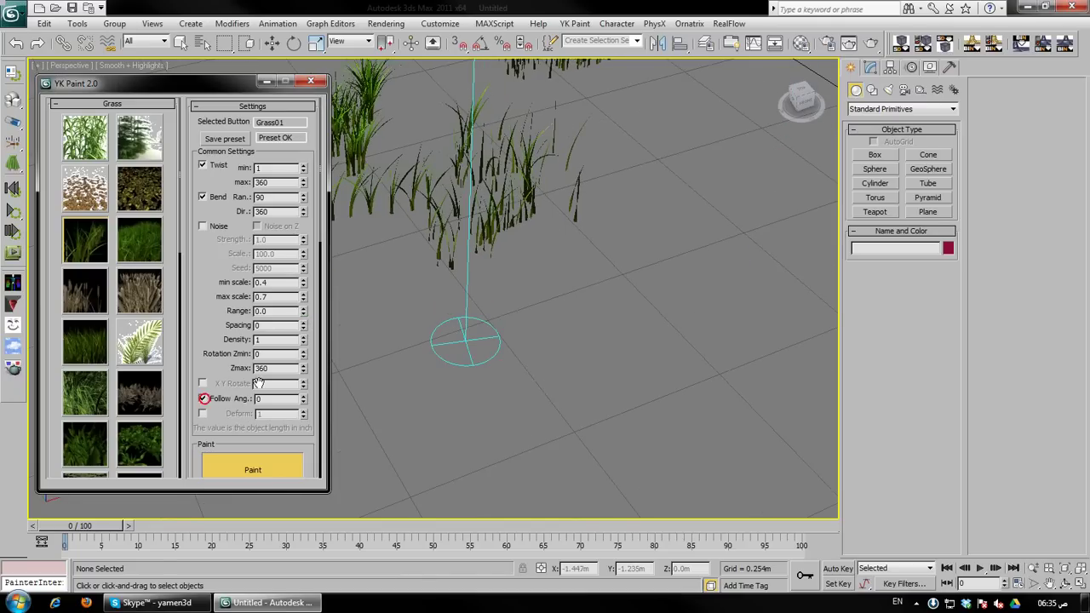
{"action": "mouse_move", "coordinate": [700, 361]}
{"action": "middle_mouse_down"}
{"action": "mouse_move", "coordinate": [581, 360]}
{"action": "mouse_move", "coordinate": [526, 338]}
{"action": "middle_mouse_up"}
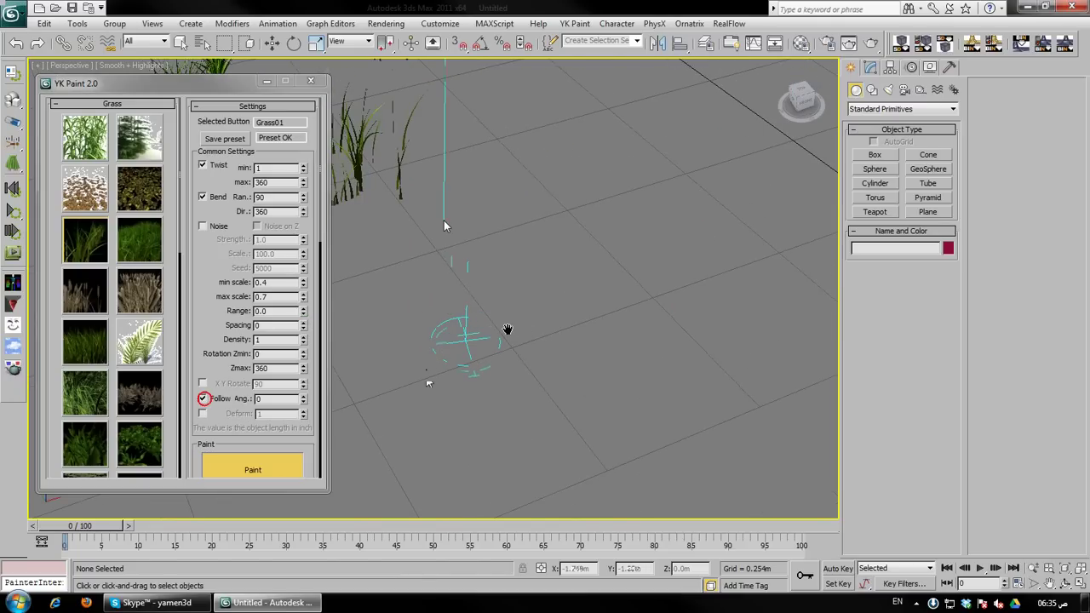
{"action": "mouse_move", "coordinate": [443, 220]}
{"action": "left_mouse_down"}
{"action": "mouse_move", "coordinate": [569, 244]}
{"action": "mouse_move", "coordinate": [554, 291]}
{"action": "mouse_move", "coordinate": [481, 312]}
{"action": "mouse_move", "coordinate": [519, 431]}
{"action": "mouse_move", "coordinate": [544, 429]}
{"action": "left_mouse_up"}
{"action": "mouse_move", "coordinate": [653, 386]}
{"action": "left_mouse_down"}
{"action": "mouse_move", "coordinate": [676, 332]}
{"action": "mouse_move", "coordinate": [635, 212]}
{"action": "mouse_move", "coordinate": [604, 203]}
{"action": "left_mouse_up"}
Enable Deform with a value of 6 and paint an S-shaped grass strand in the empty area
{"action": "middle_click_drag", "start_coordinate": [507, 330], "coordinate": [493, 367]}
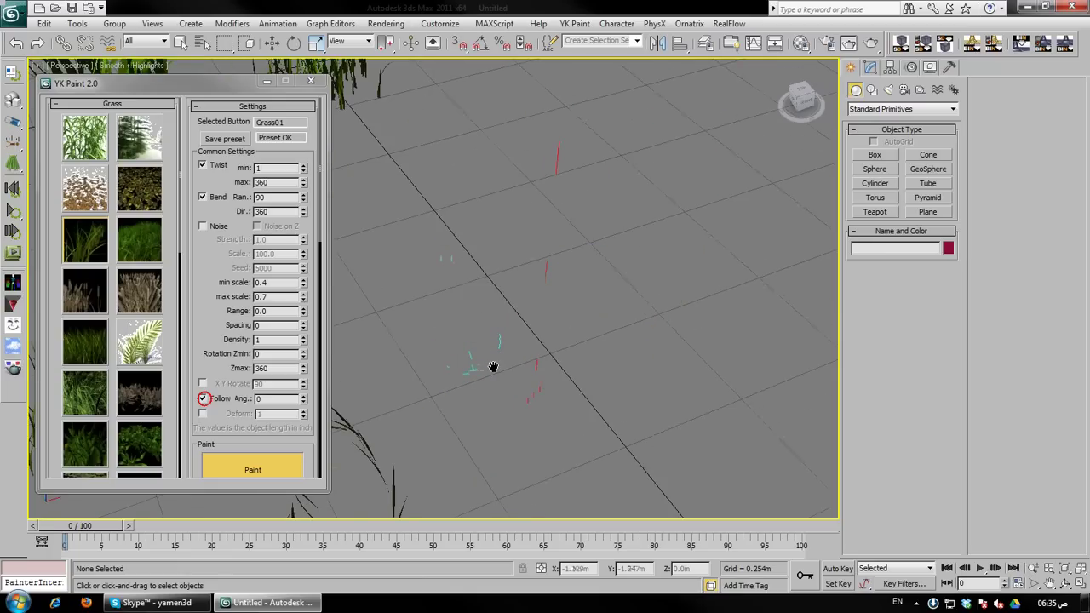
{"action": "left_click", "coordinate": [203, 414]}
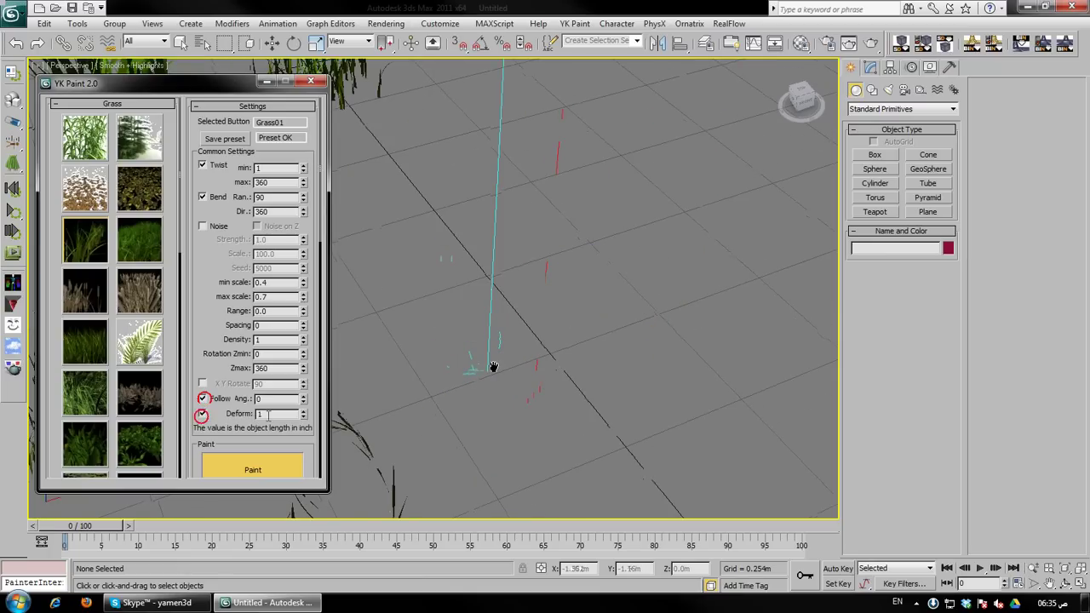
{"action": "left_click", "coordinate": [304, 412]}
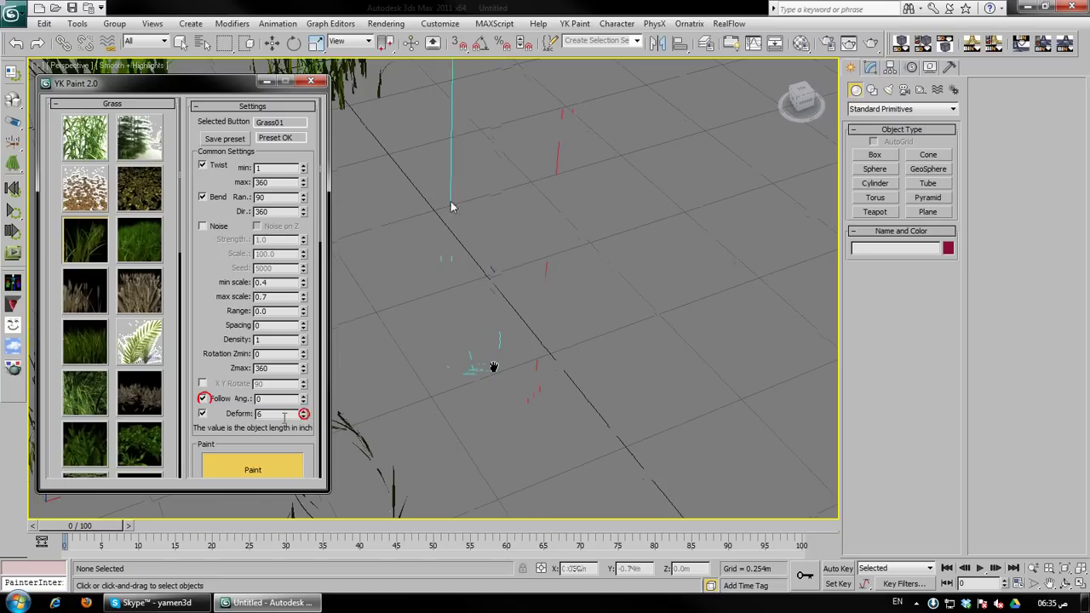
{"action": "mouse_move", "coordinate": [502, 229]}
{"action": "left_mouse_down"}
{"action": "mouse_move", "coordinate": [597, 258]}
{"action": "mouse_move", "coordinate": [620, 328]}
{"action": "mouse_move", "coordinate": [596, 352]}
{"action": "mouse_move", "coordinate": [435, 365]}
{"action": "left_mouse_up"}
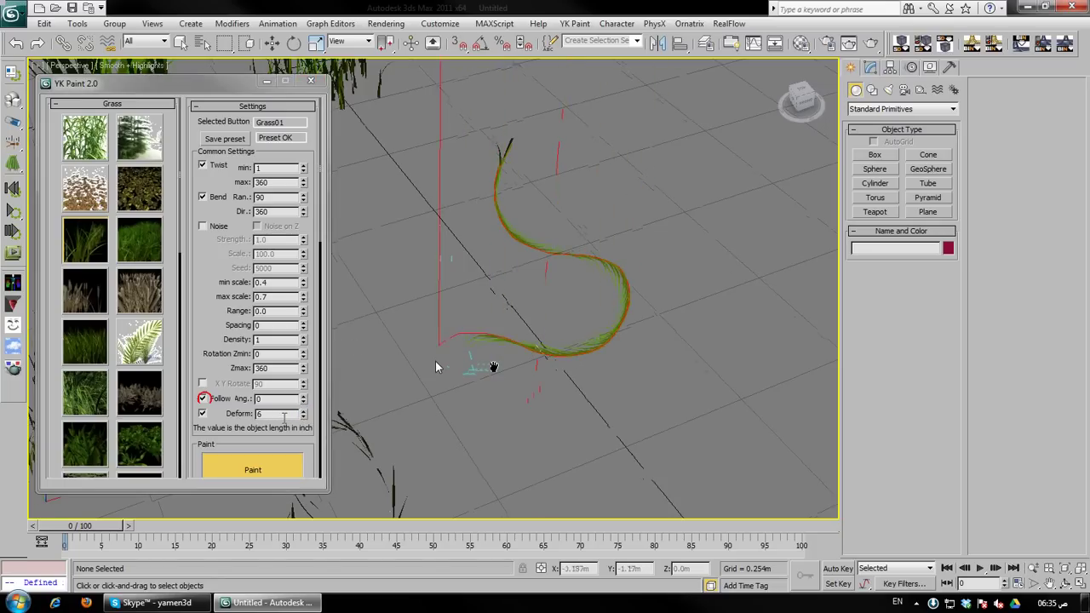
Leave painting mode and examine the deformed S-shaped grass strand up close and from different angles
{"action": "left_click", "coordinate": [272, 42]}
{"action": "middle_click_drag", "start_coordinate": [605, 339], "coordinate": [546, 326]}
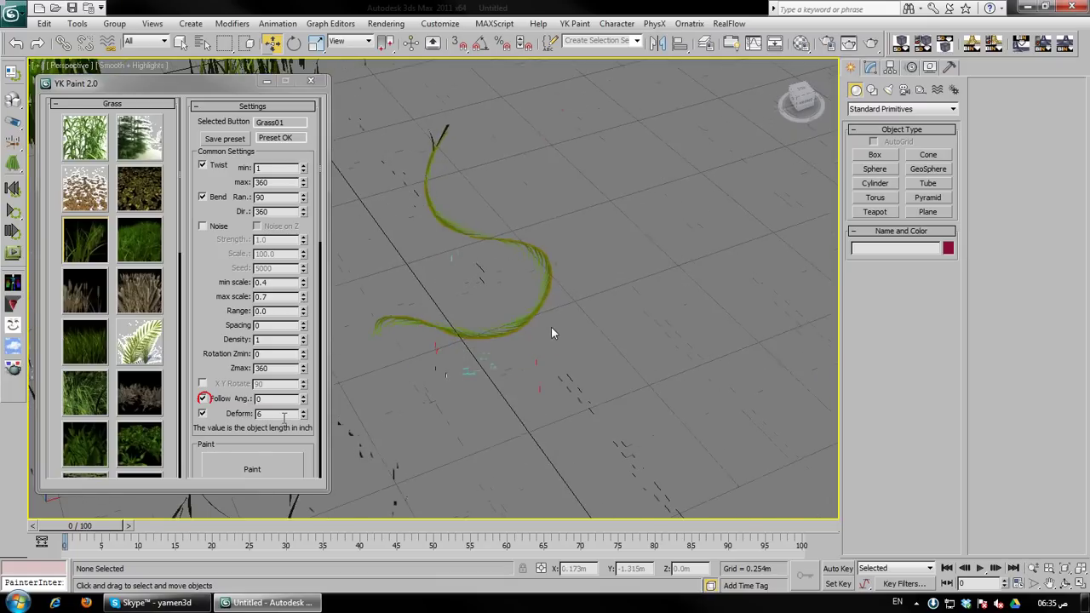
{"action": "scroll", "coordinate": [553, 329], "scroll_direction": "up", "scroll_amount": 5}
{"action": "middle_click_drag", "start_coordinate": [575, 363], "coordinate": [555, 426]}
{"action": "left_click", "coordinate": [570, 245]}
{"action": "middle_click_drag", "start_coordinate": [581, 258], "coordinate": [571, 218], "text": "alt"}
{"action": "left_click_drag", "start_coordinate": [562, 206], "coordinate": [574, 99]}
{"action": "middle_click_drag", "start_coordinate": [587, 136], "coordinate": [670, 336]}
{"action": "scroll", "coordinate": [686, 258], "scroll_direction": "down", "scroll_amount": 5}
Select the group of painted grass and ungroup it into individual objects
{"action": "left_click", "coordinate": [559, 252]}
{"action": "middle_click_drag", "start_coordinate": [560, 255], "coordinate": [720, 252], "text": "alt"}
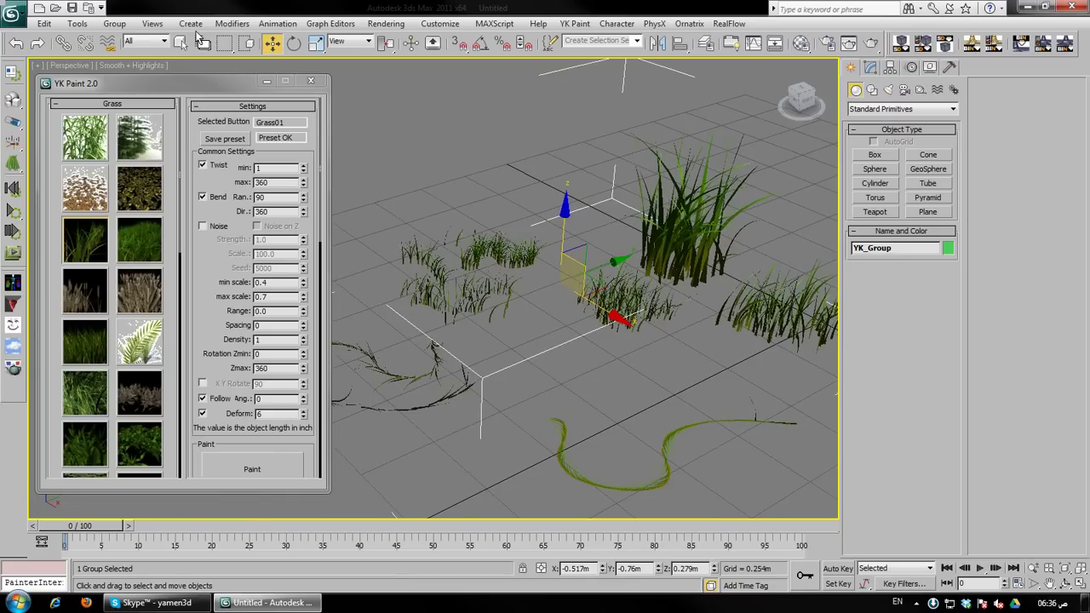
{"action": "left_click", "coordinate": [114, 23]}
{"action": "left_click", "coordinate": [132, 55]}
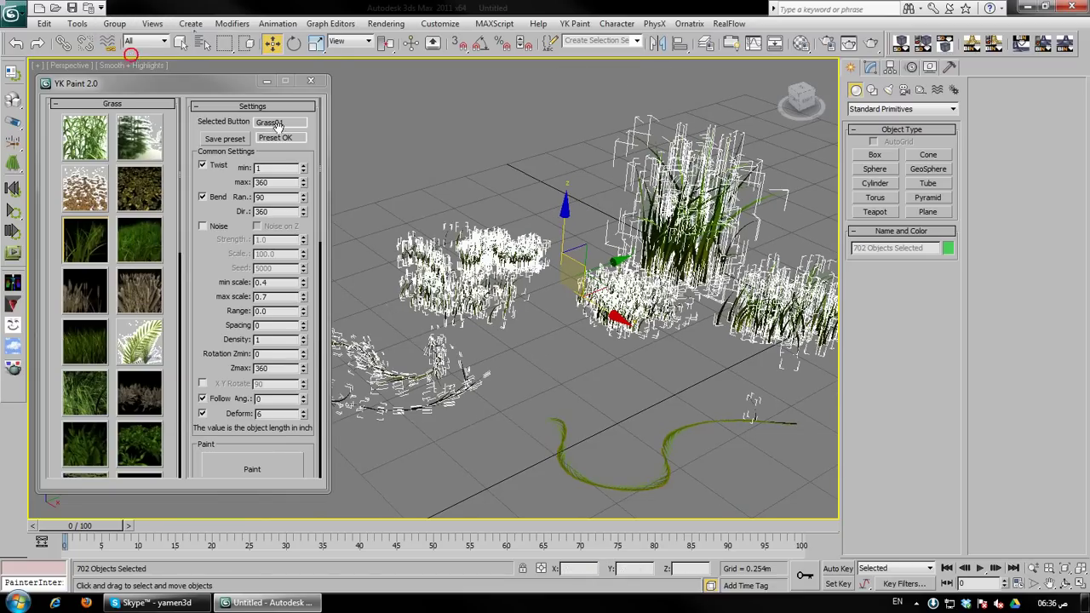
Select only one grass blade at the front edge of the painted clumps and frame it up close
{"action": "middle_click_drag", "start_coordinate": [487, 299], "coordinate": [638, 306], "text": "alt"}
{"action": "scroll", "coordinate": [488, 336], "scroll_direction": "up", "scroll_amount": 3}
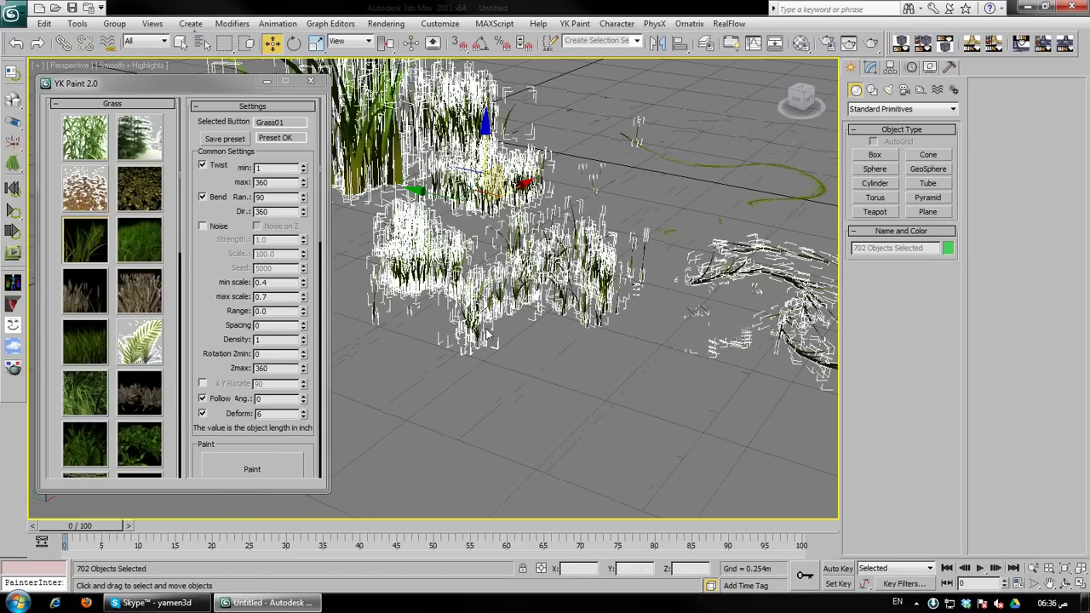
{"action": "left_click", "coordinate": [465, 364]}
{"action": "left_click", "coordinate": [470, 333]}
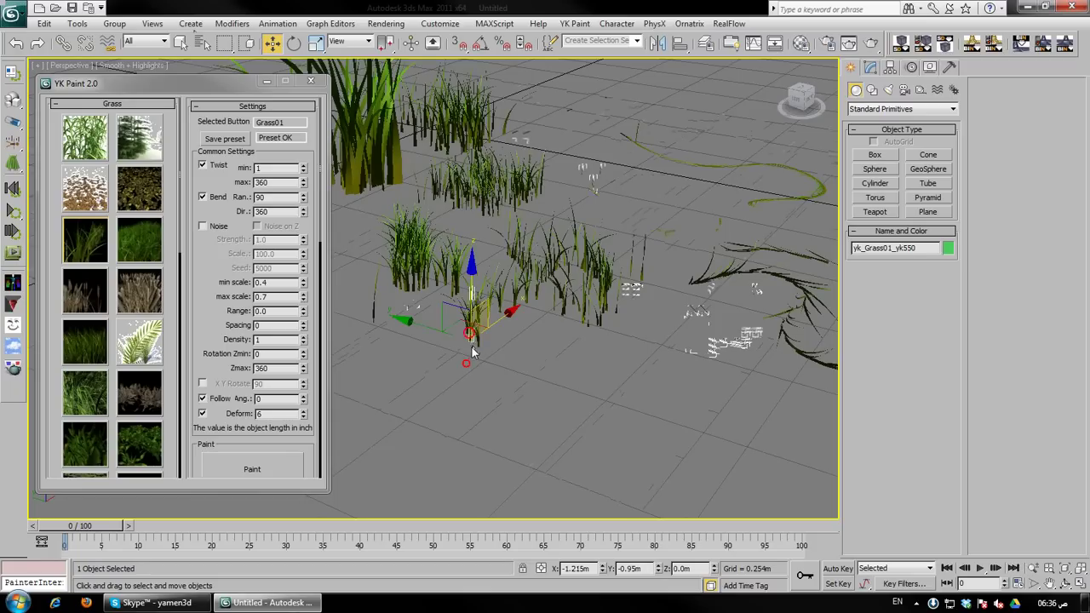
{"action": "key", "text": "z"}
{"action": "middle_click_drag", "start_coordinate": [473, 351], "coordinate": [448, 330], "text": "alt"}
{"action": "left_click_drag", "start_coordinate": [392, 358], "coordinate": [656, 471]}
{"action": "middle_click_drag", "start_coordinate": [494, 362], "coordinate": [587, 366], "text": "alt"}
Select four vertices midway up the blade's editable mesh, move them sideways to kink it, and leave vertex editing
{"action": "left_click", "coordinate": [868, 68]}
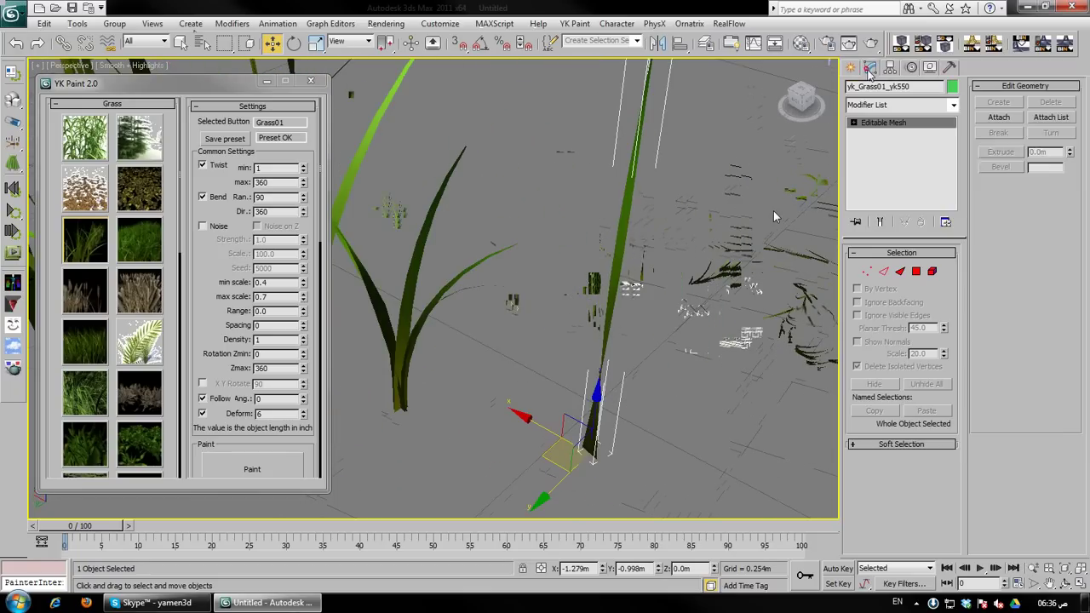
{"action": "left_click", "coordinate": [869, 278]}
{"action": "left_click_drag", "start_coordinate": [654, 207], "coordinate": [565, 314]}
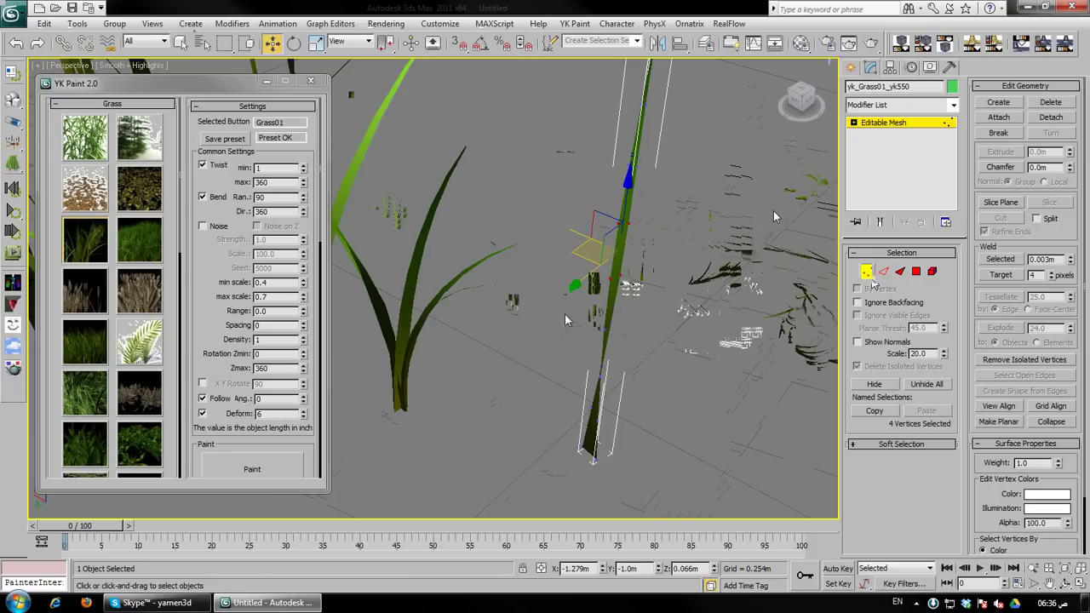
{"action": "left_click_drag", "start_coordinate": [589, 250], "coordinate": [513, 258]}
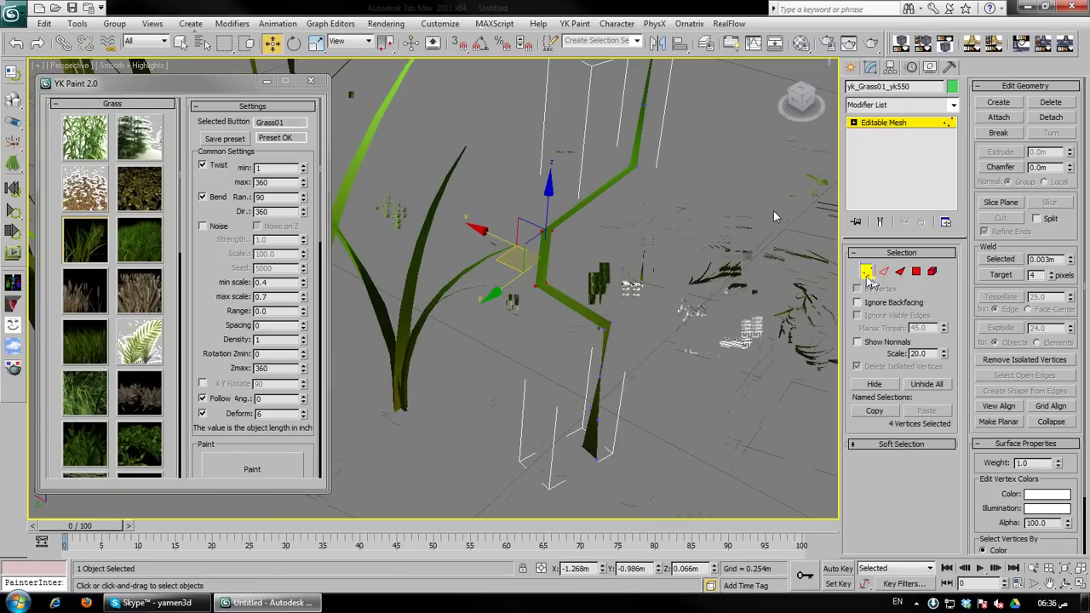
{"action": "left_click", "coordinate": [866, 278]}
{"action": "scroll", "coordinate": [560, 290], "scroll_direction": "down", "scroll_amount": 6}
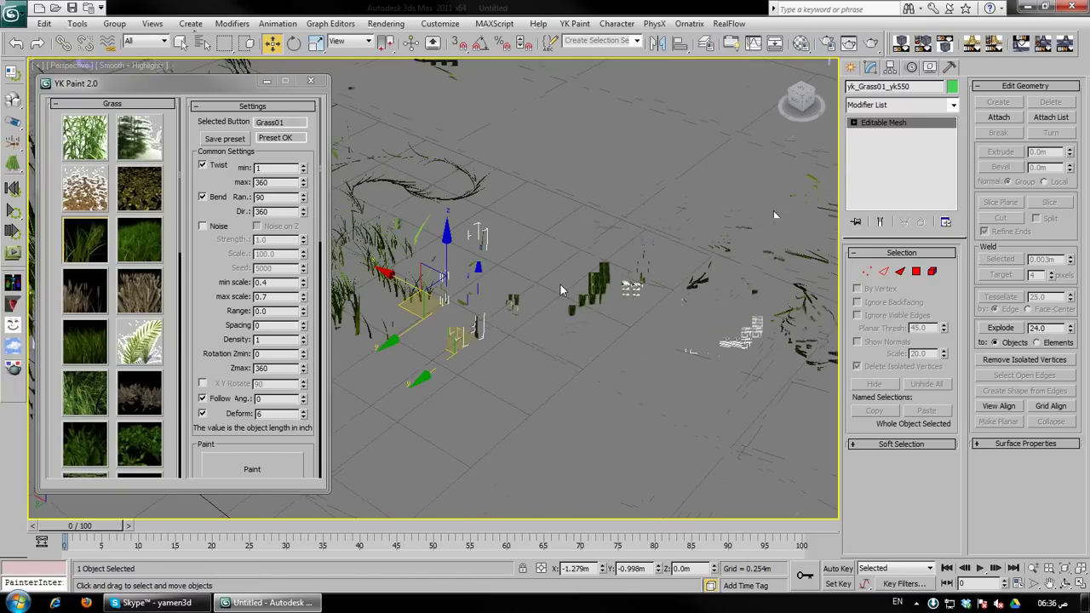
{"action": "middle_click_drag", "start_coordinate": [560, 286], "coordinate": [826, 320]}
{"action": "middle_click_drag", "start_coordinate": [689, 332], "coordinate": [583, 296], "text": "alt"}
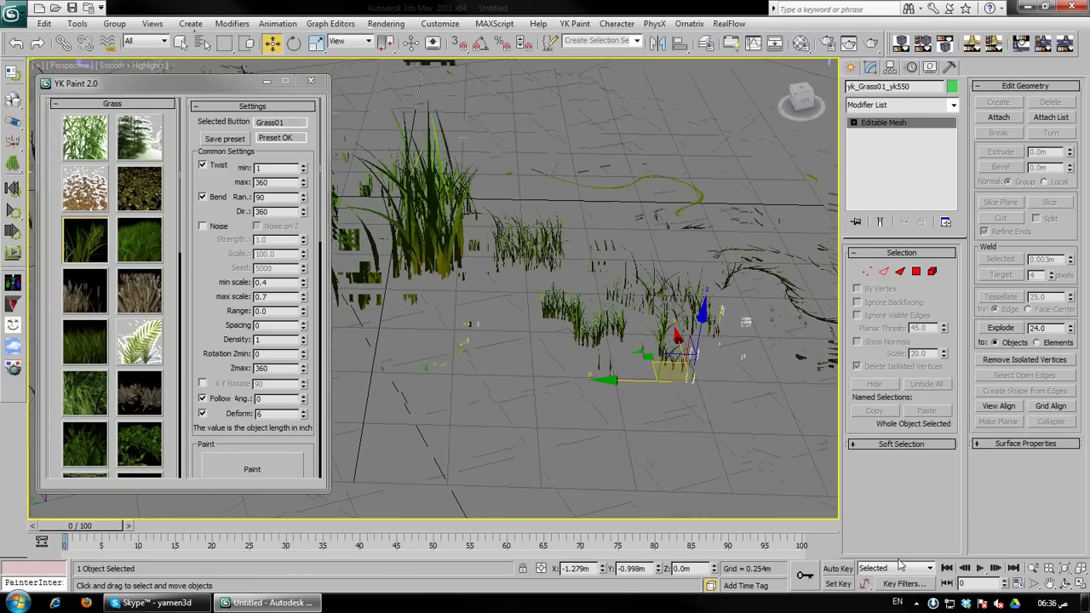